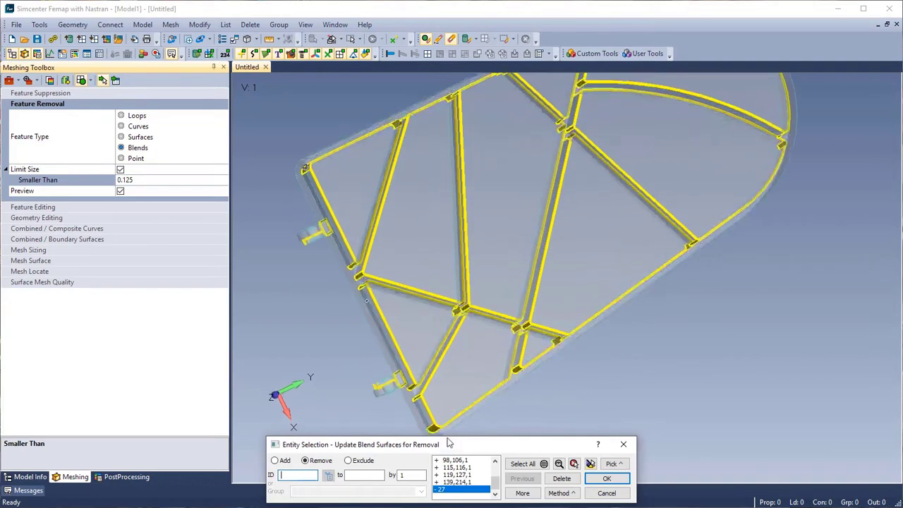
# - Exclude the corner blend surface 19 from the blend selection and remove the remaining selected blends from the solid
pyautogui.click(437, 427)
pyautogui.moveTo(480, 290); pyautogui.dragTo(498, 207, button='middle')
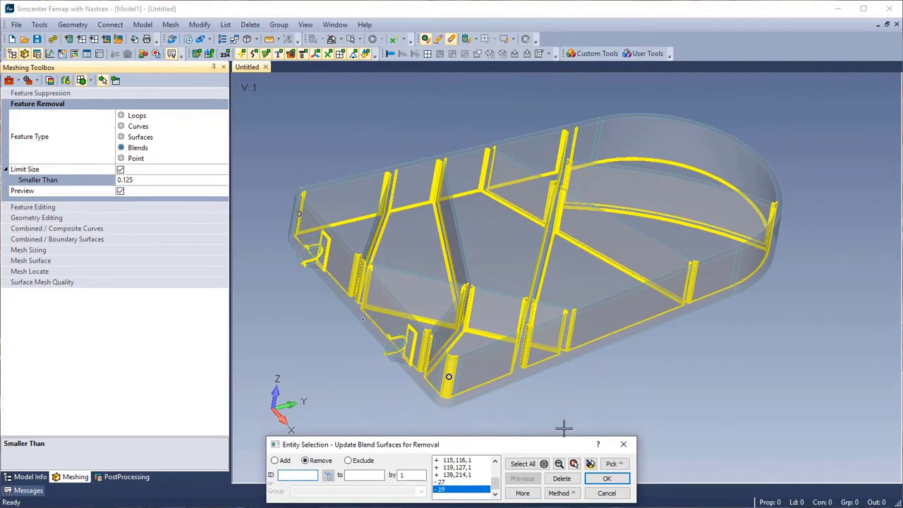
pyautogui.click(605, 480)
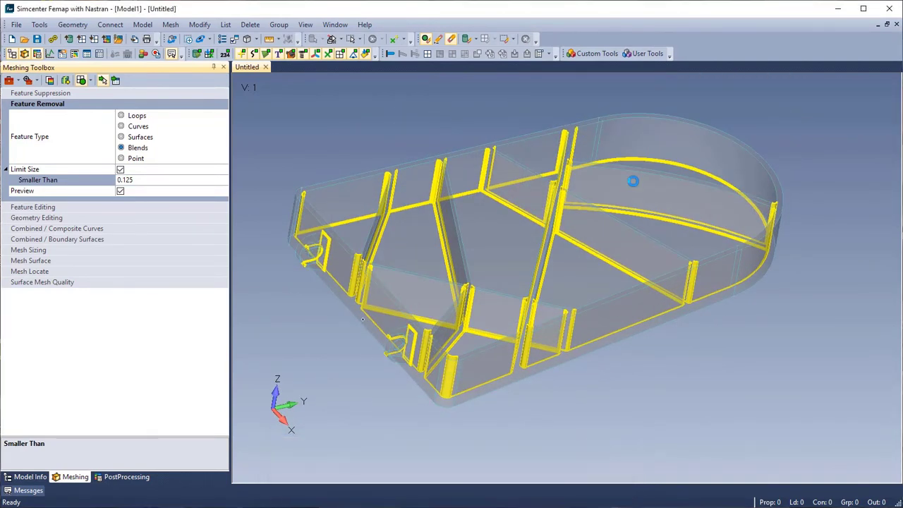
pyautogui.moveTo(579, 223); pyautogui.dragTo(599, 236, button='middle')
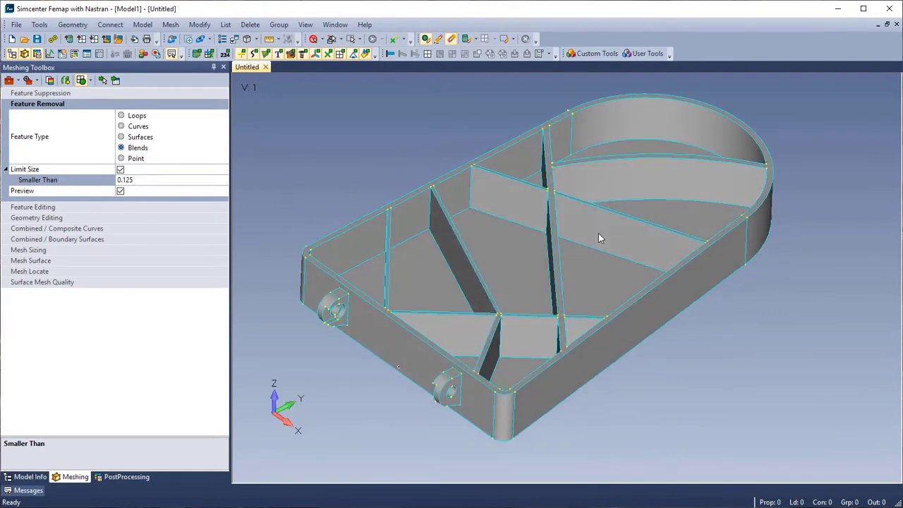
# - Generate automatic midsurfaces from all surfaces of the solid with a 0.25 target thickness and Overlap Repair off
pyautogui.click(73, 24)
pyautogui.moveTo(134, 165)
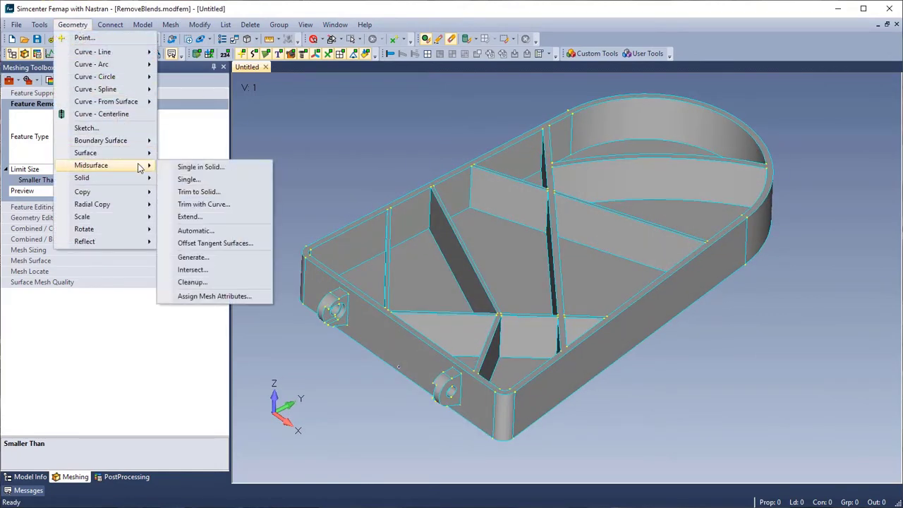
pyautogui.click(233, 231)
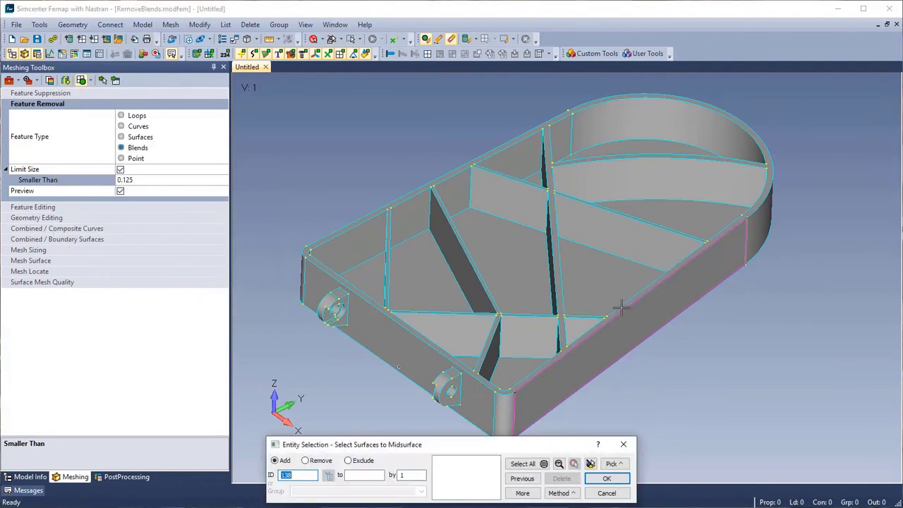
pyautogui.click(522, 464)
pyautogui.click(607, 480)
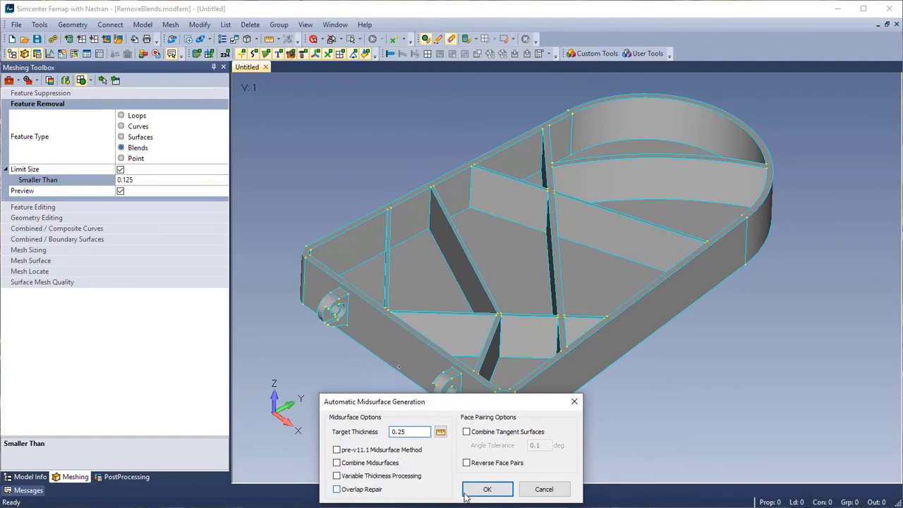
pyautogui.click(486, 490)
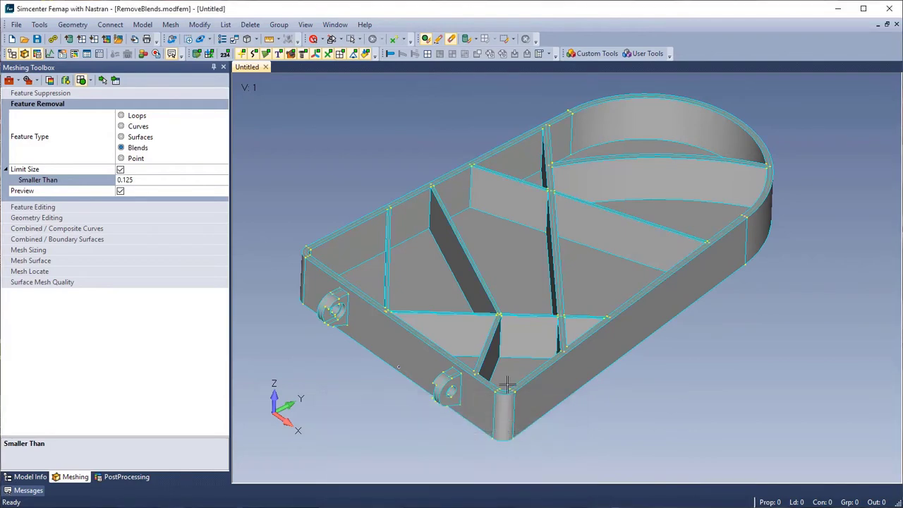
# - Erase the original solid from the view, leaving only the midsurfaces displayed
pyautogui.click(466, 38)
pyautogui.click(524, 358)
pyautogui.press('Return')
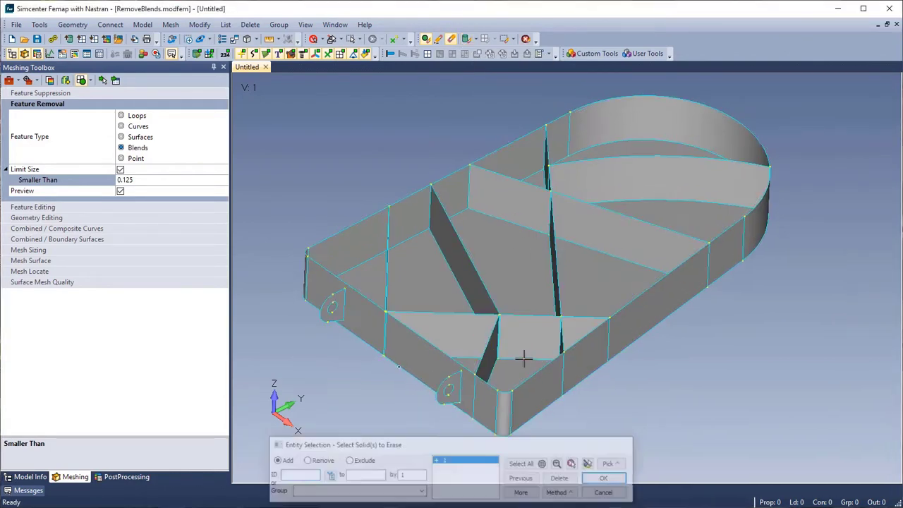
# - Examine the rib junction by highlighting surface 225 with the surface Entity Show display and Transparent Highlight
pyautogui.scroll(10, 505, 328)
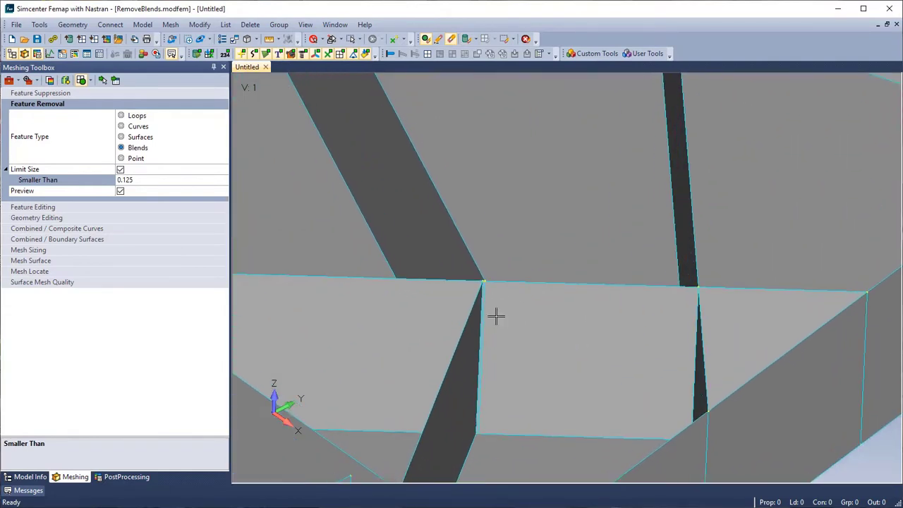
pyautogui.scroll(5, 492, 299)
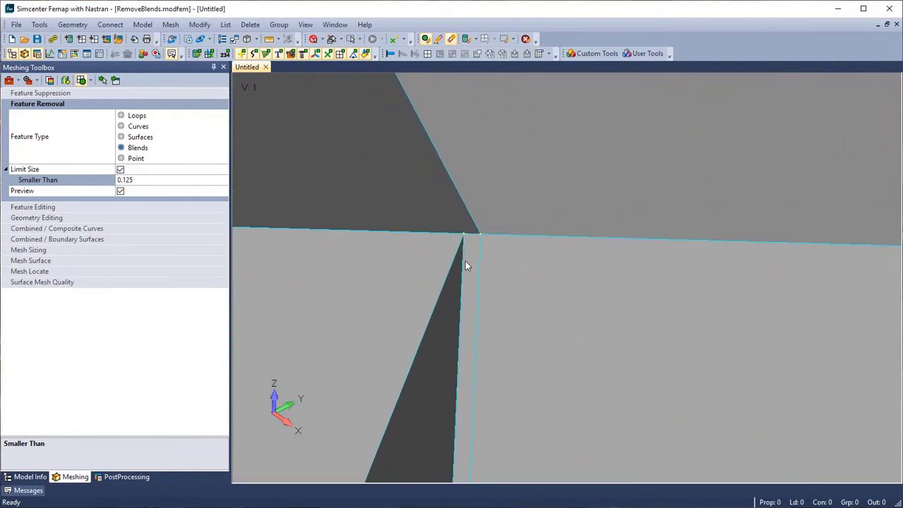
pyautogui.moveTo(473, 251); pyautogui.dragTo(465, 278, button='middle')
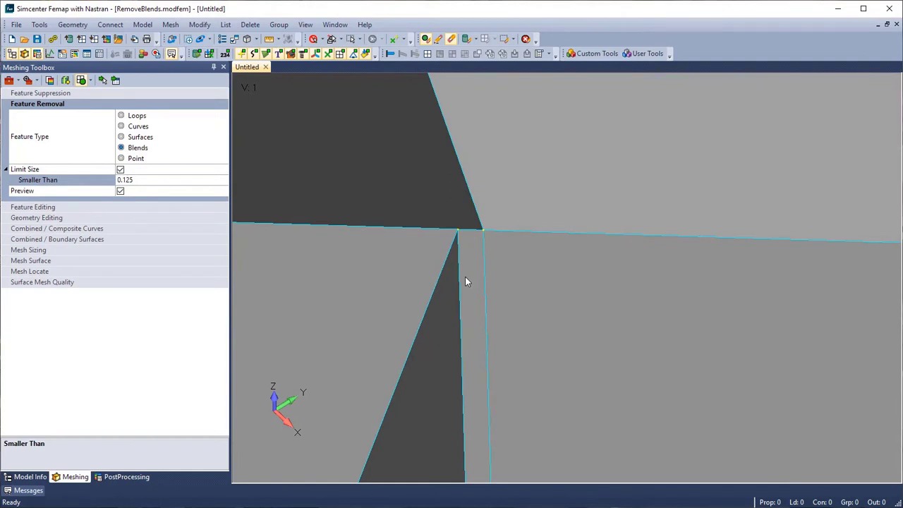
pyautogui.click(335, 26)
pyautogui.click(370, 154)
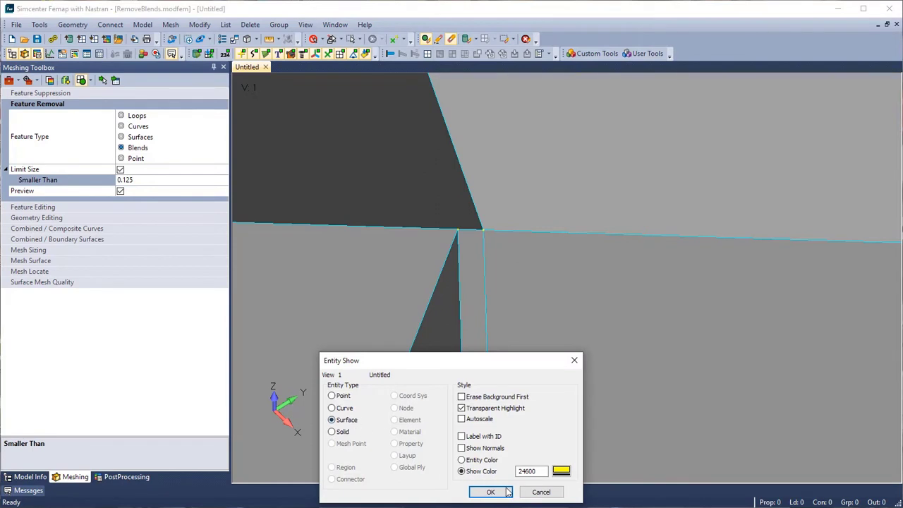
pyautogui.click(490, 492)
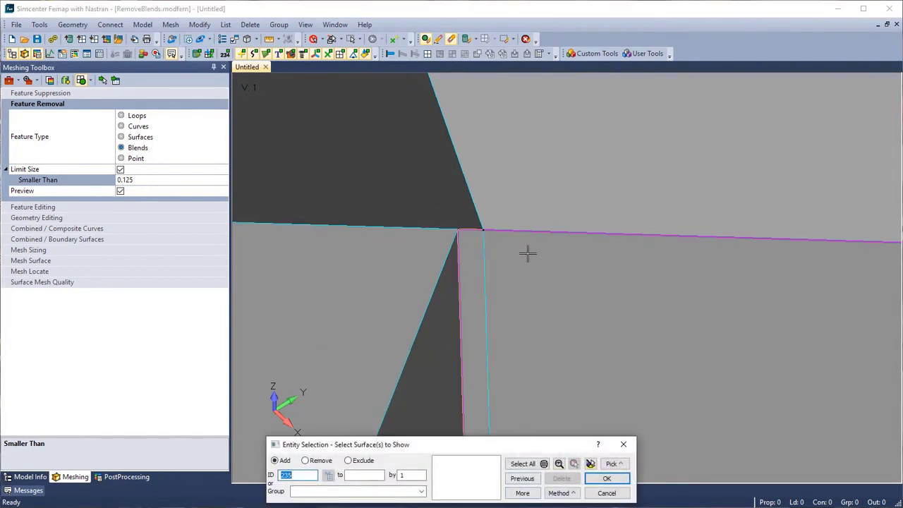
pyautogui.click(421, 247)
pyautogui.click(590, 465)
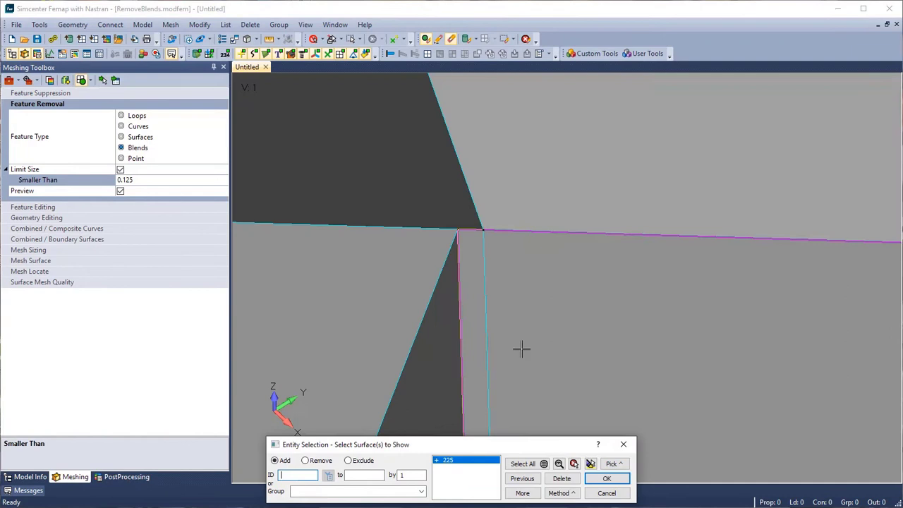
# - Replace surface 225 with the adjacent rib surface 229 in the selection, highlight it to check for overlap, and leave Entity Show
pyautogui.click(562, 478)
pyautogui.click(520, 266)
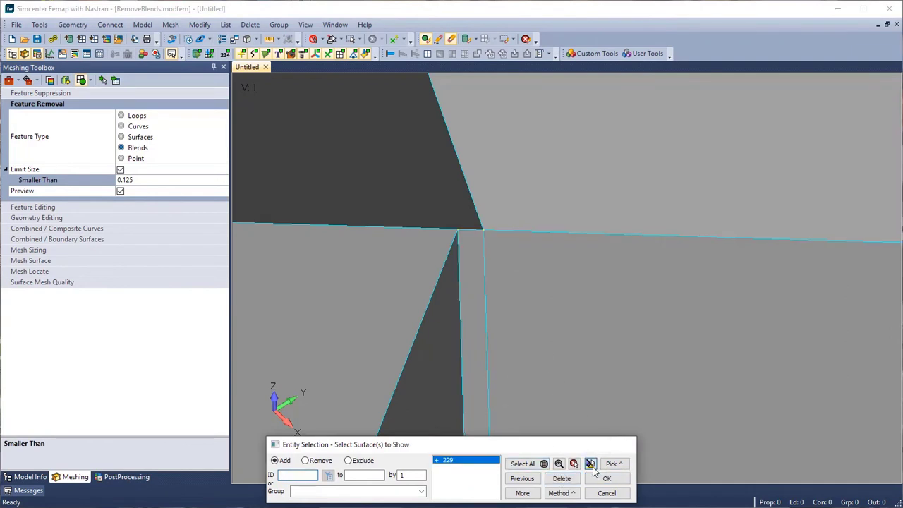
pyautogui.click(591, 464)
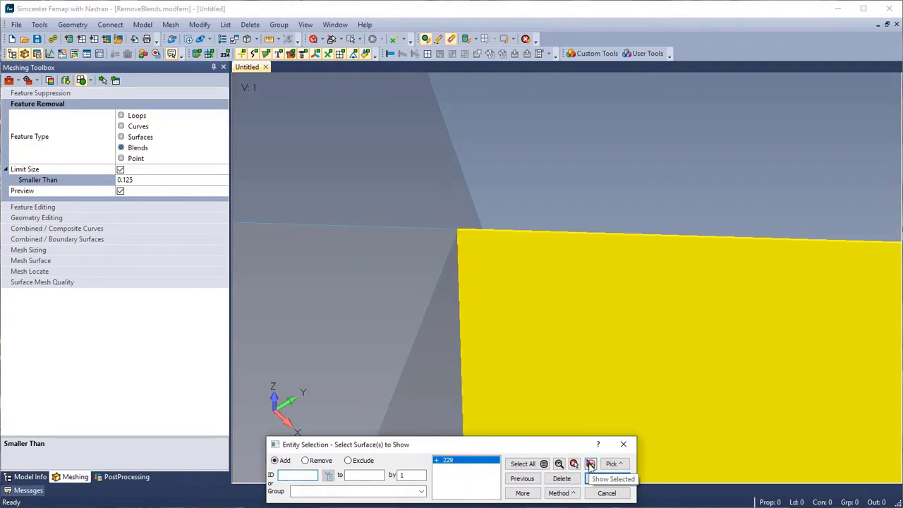
pyautogui.click(576, 479)
pyautogui.click(591, 465)
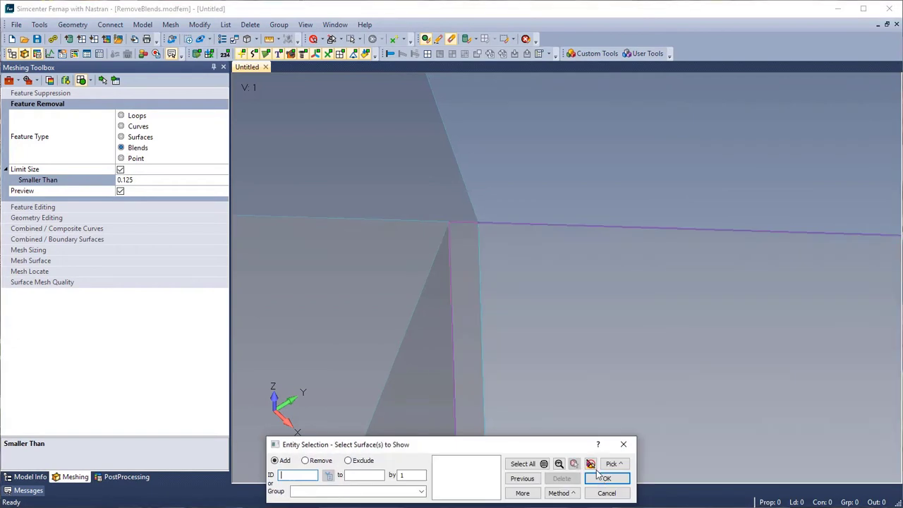
pyautogui.click(607, 493)
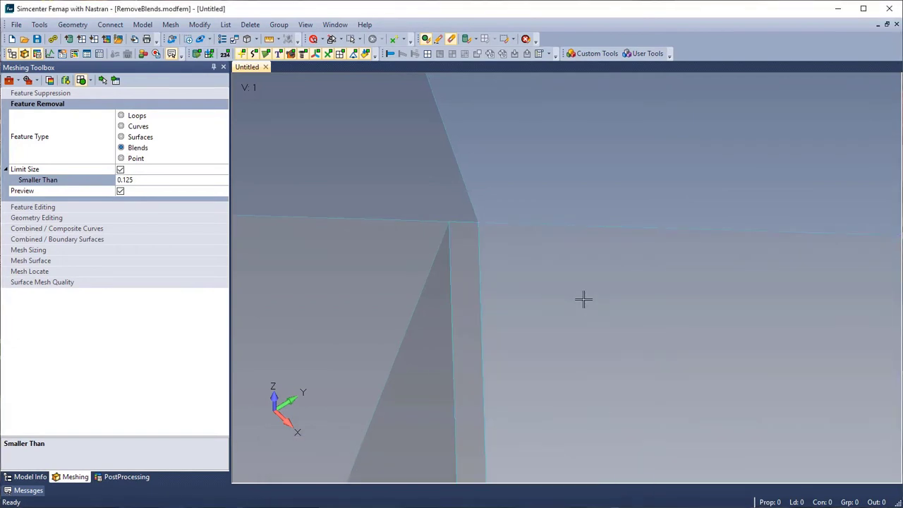
# - Undo the automatic midsurface generation to return to the solid without blends
pyautogui.click(48, 27)
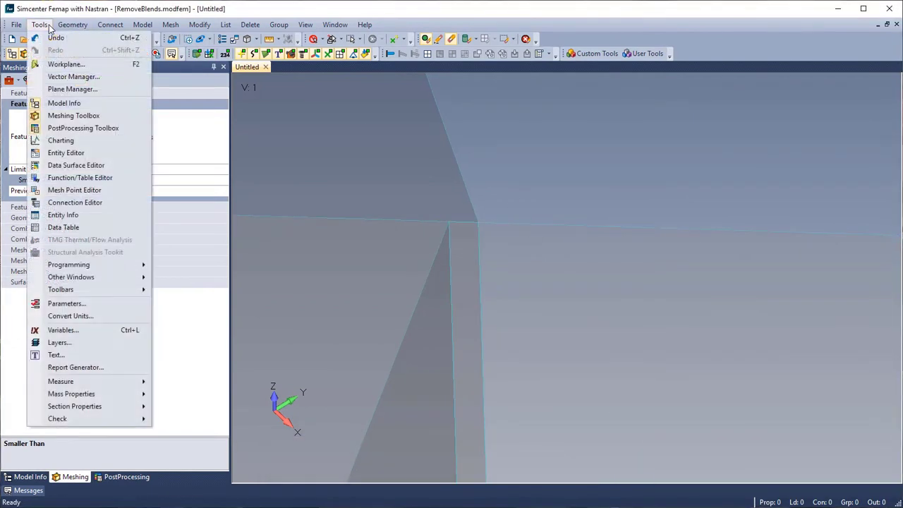
pyautogui.click(55, 38)
pyautogui.click(40, 25)
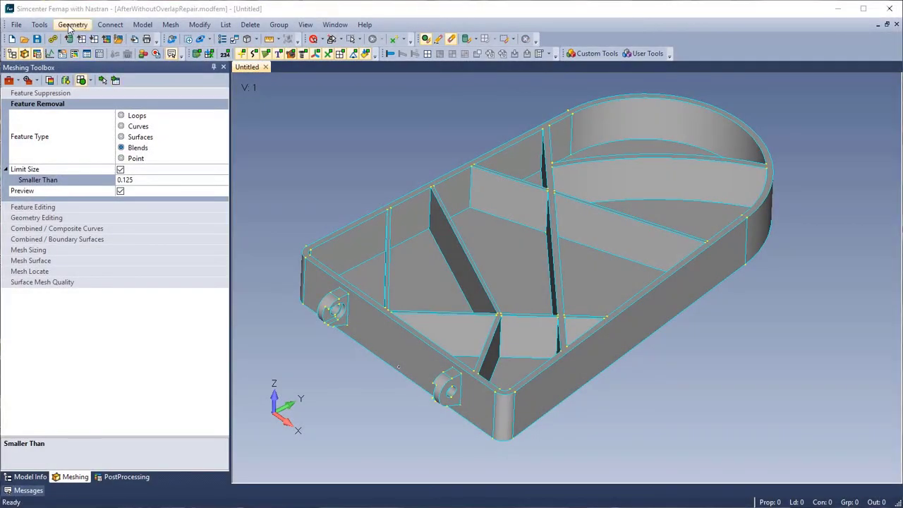
# - Generate automatic midsurfaces from all surfaces of the solid with a 0.25 target thickness and Overlap Repair enabled
pyautogui.click(72, 25)
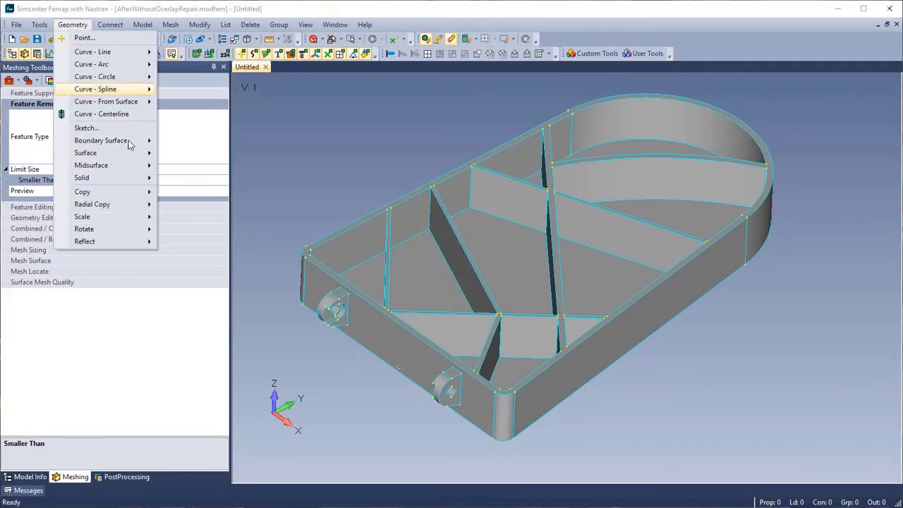
pyautogui.moveTo(147, 167)
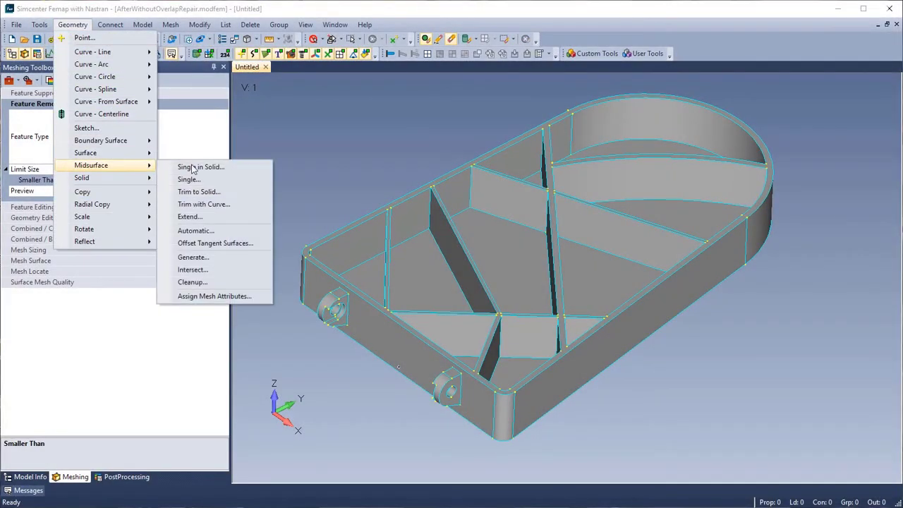
pyautogui.click(235, 233)
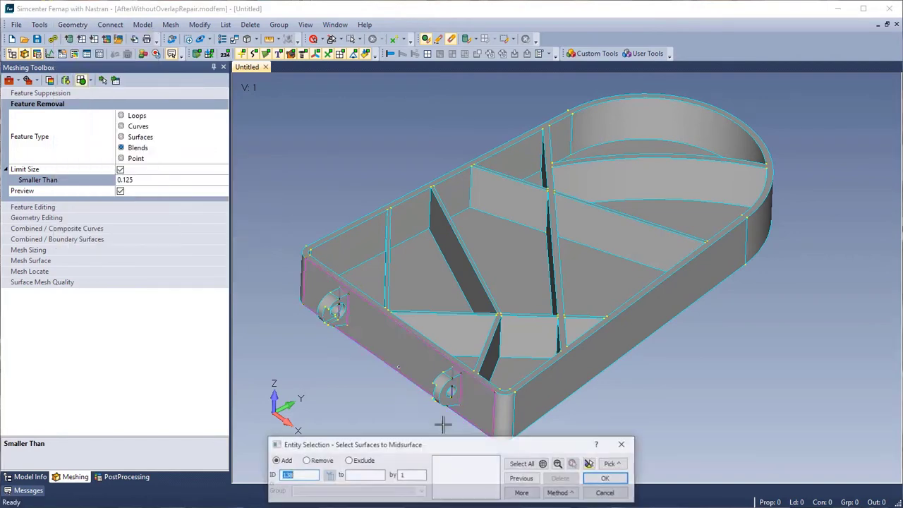
pyautogui.click(522, 463)
pyautogui.click(605, 479)
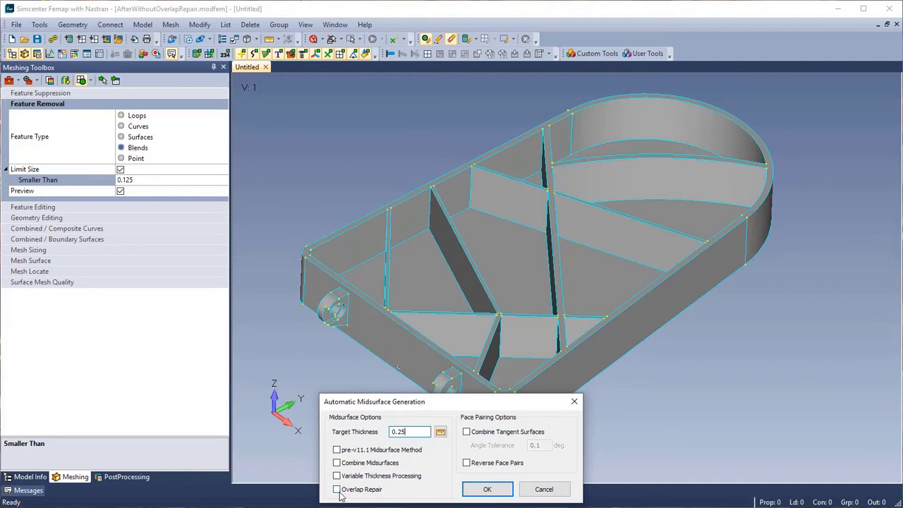
pyautogui.click(484, 489)
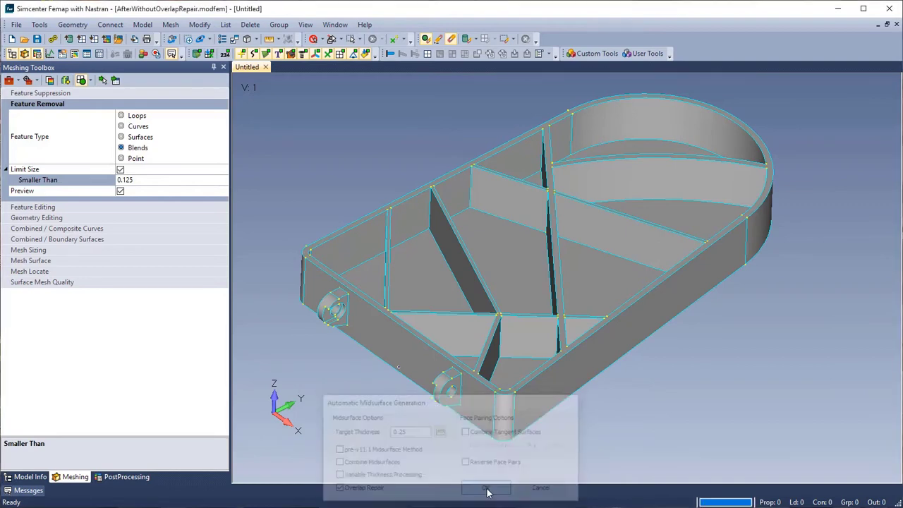
# - Erase the solid from the display to expose the midsurfaces generated with Overlap Repair
pyautogui.click(470, 41)
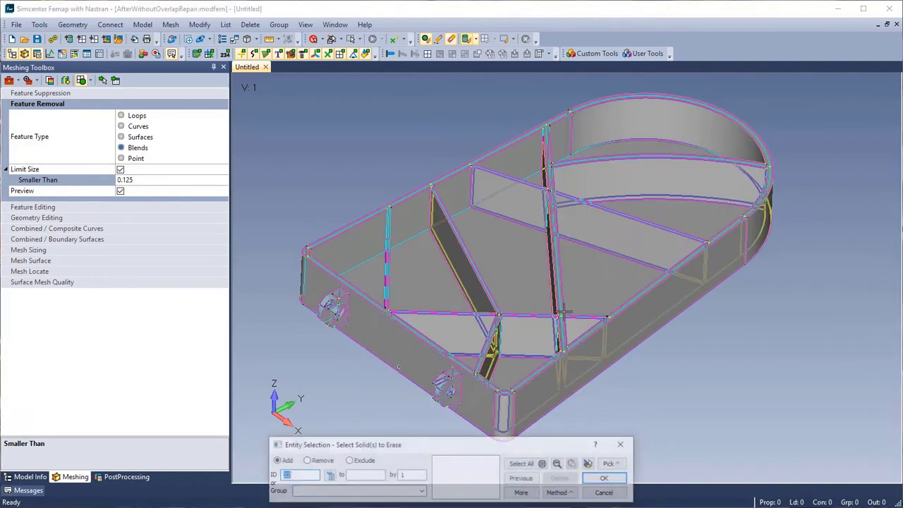
pyautogui.click(537, 332)
pyautogui.press('Return')
# - Highlight rib surface 225 at the repaired rib junction using the surface Entity Show display with Transparent Highlight
pyautogui.scroll(5, 522, 326)
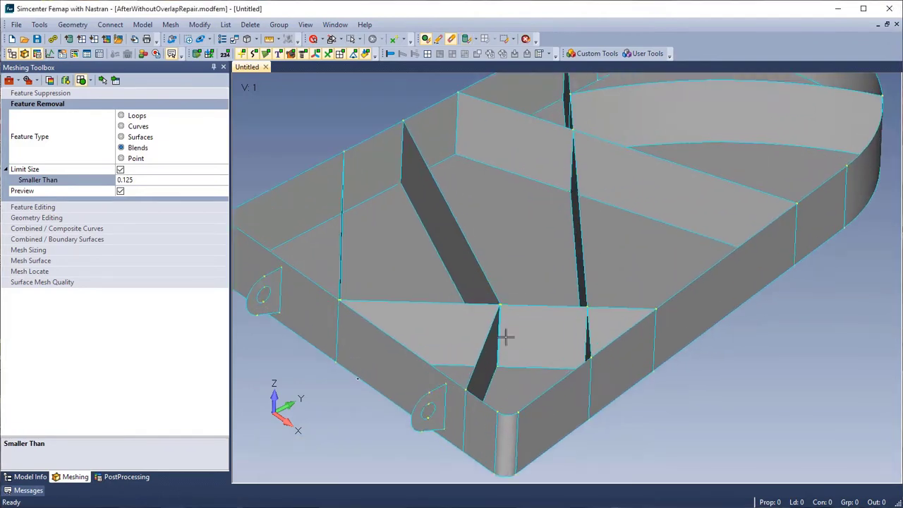
pyautogui.scroll(5, 484, 287)
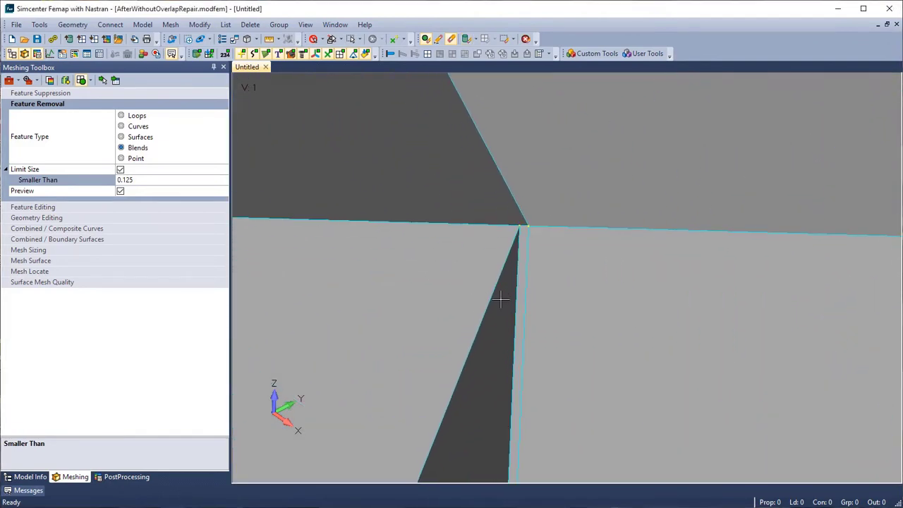
pyautogui.scroll(2, 523, 255)
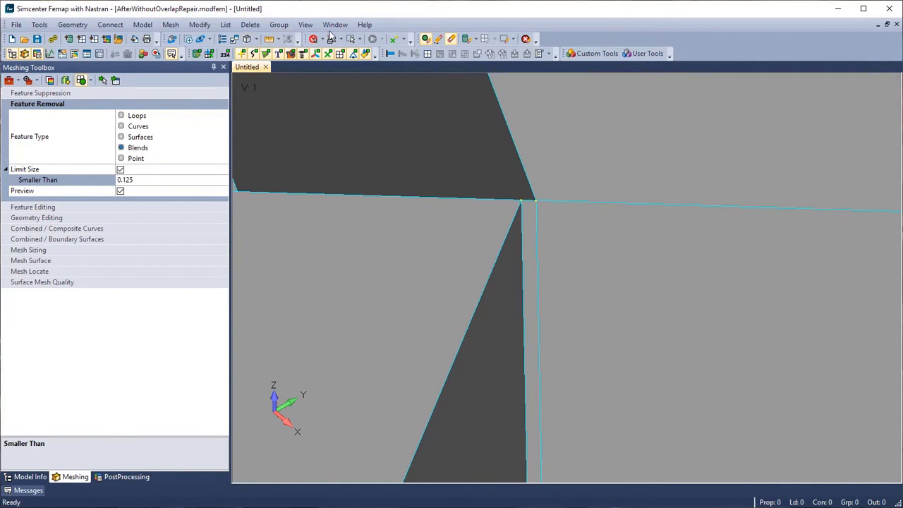
pyautogui.click(336, 25)
pyautogui.click(364, 154)
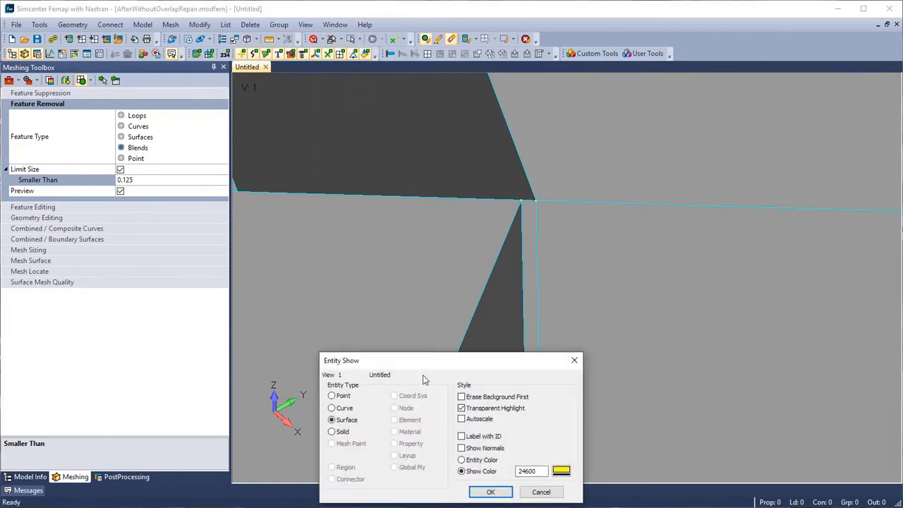
pyautogui.click(490, 492)
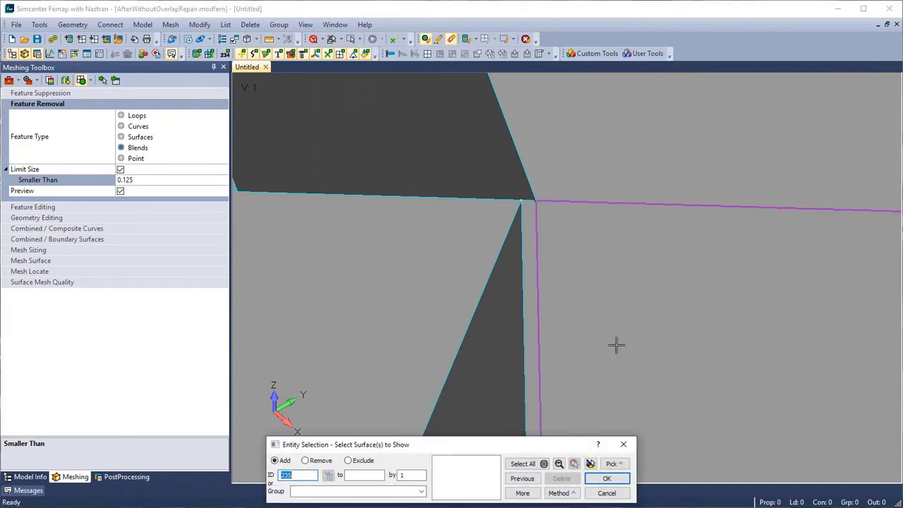
pyautogui.click(493, 208)
pyautogui.click(590, 463)
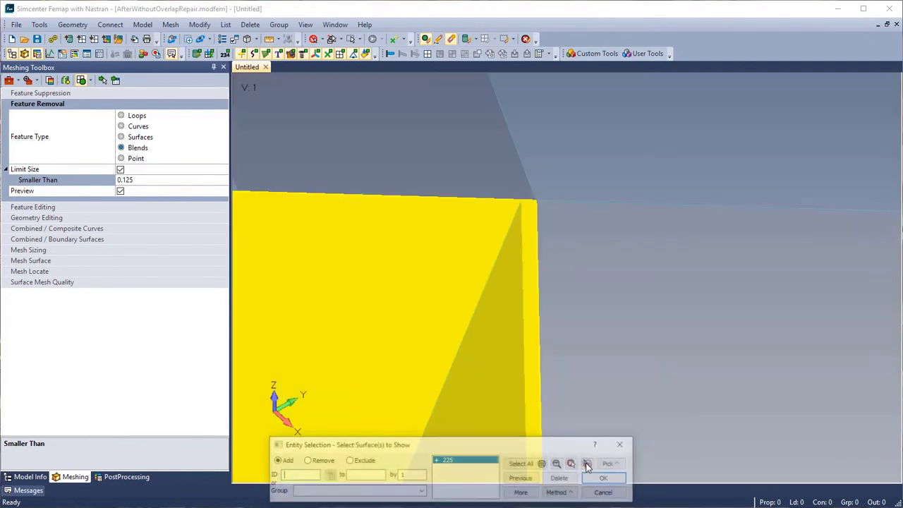
# - Clear surface 225 from the selection and highlight the adjacent rib surface 229 to compare their shared edge
pyautogui.click(576, 479)
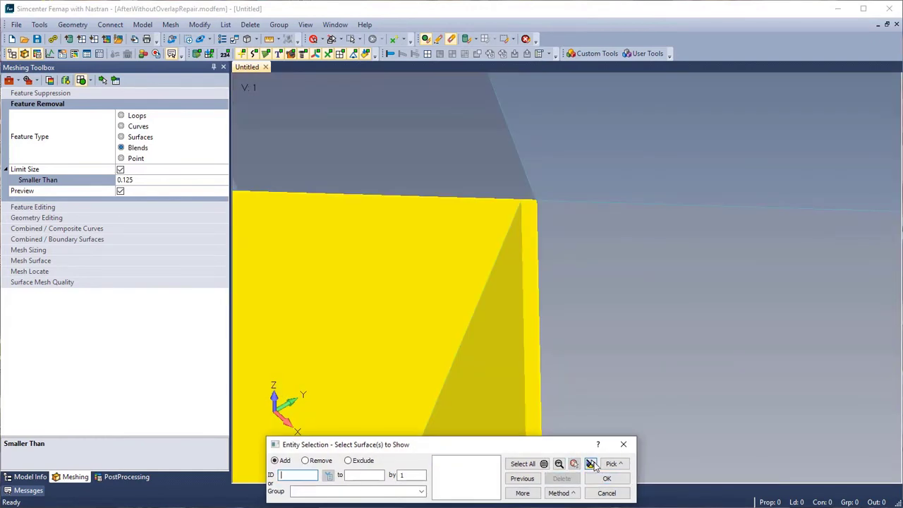
pyautogui.click(611, 252)
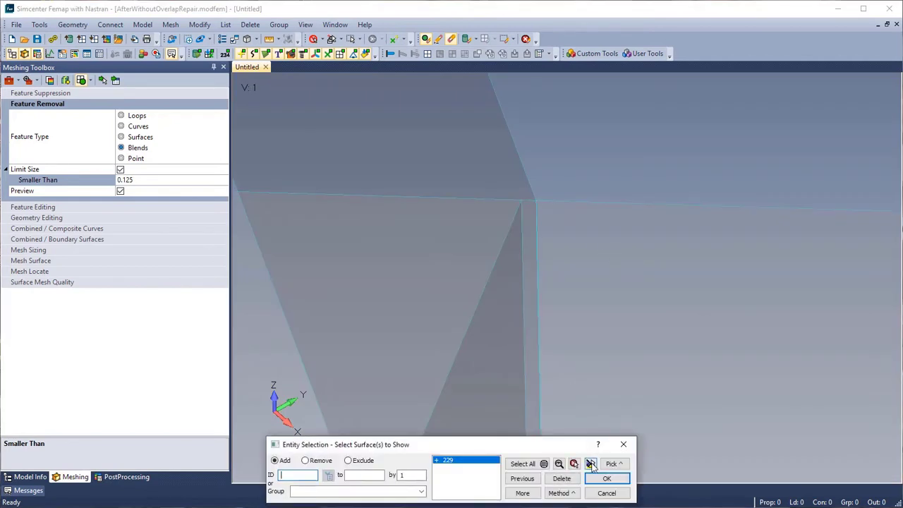
pyautogui.click(591, 464)
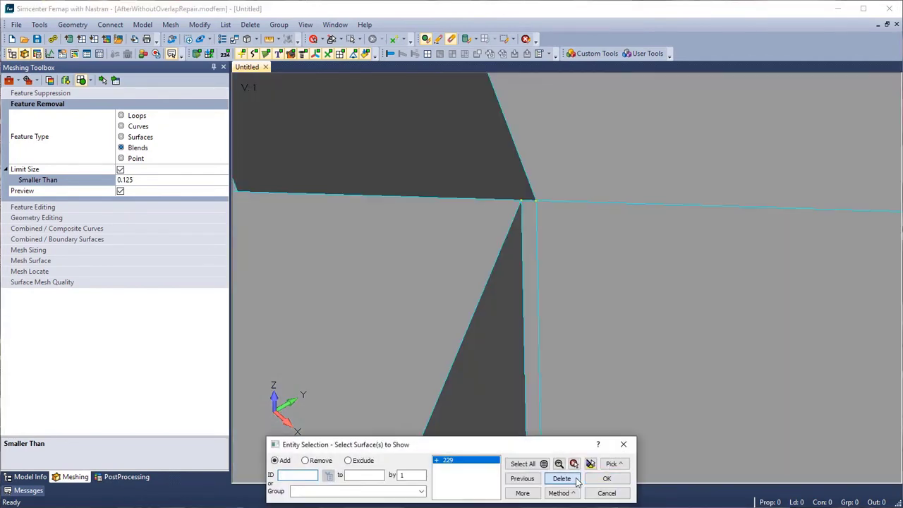
# - Clear surface 229 from the selection and leave the surface Entity Show command
pyautogui.click(576, 479)
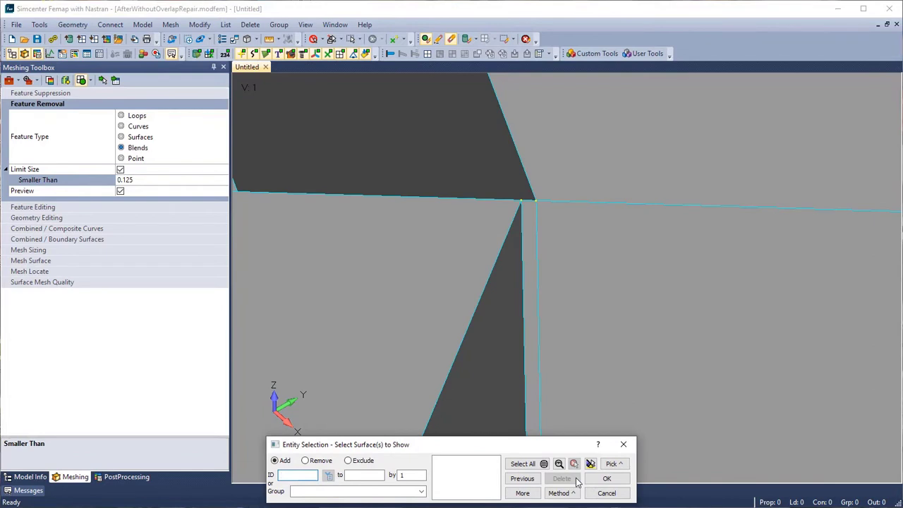
pyautogui.click(599, 495)
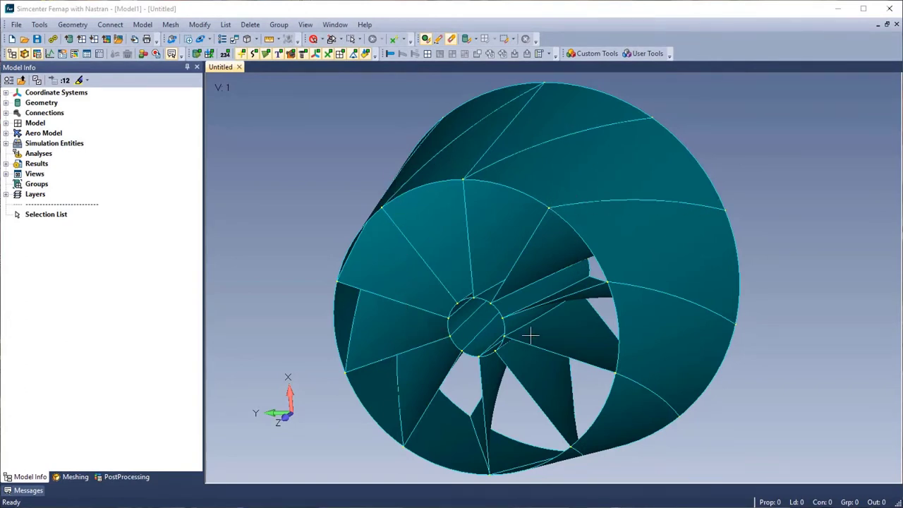
# - Show only geometry bodies 1 and 2 to inspect the outer shell and hub before intersection, and restore the display of all bodies
pyautogui.click(5, 103)
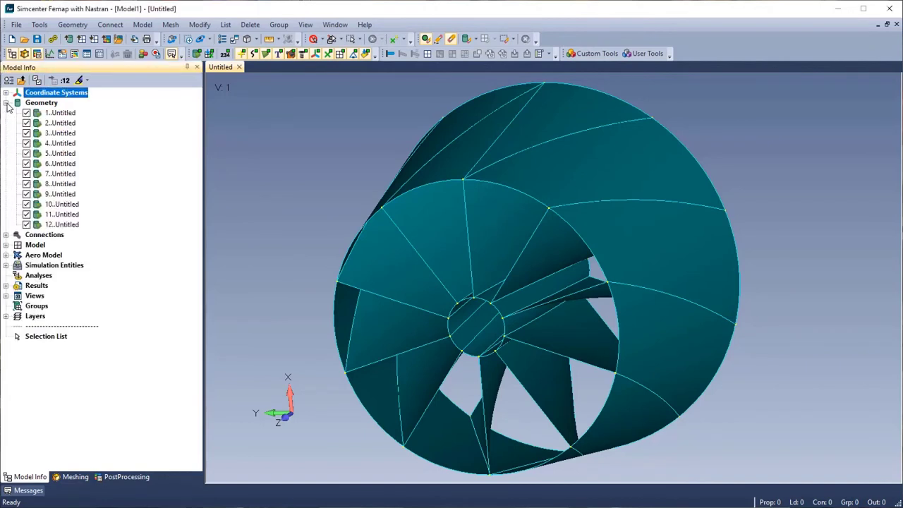
pyautogui.click(60, 115)
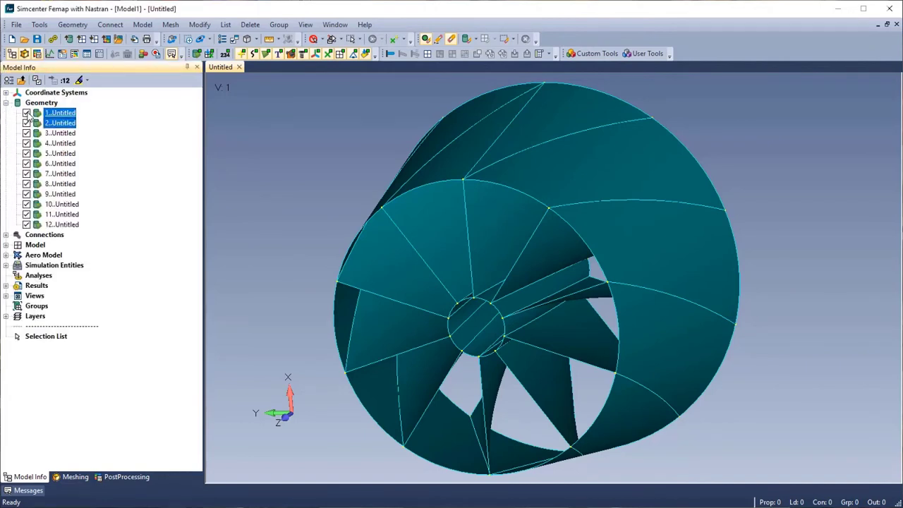
pyautogui.rightClick(29, 113)
pyautogui.click(113, 120)
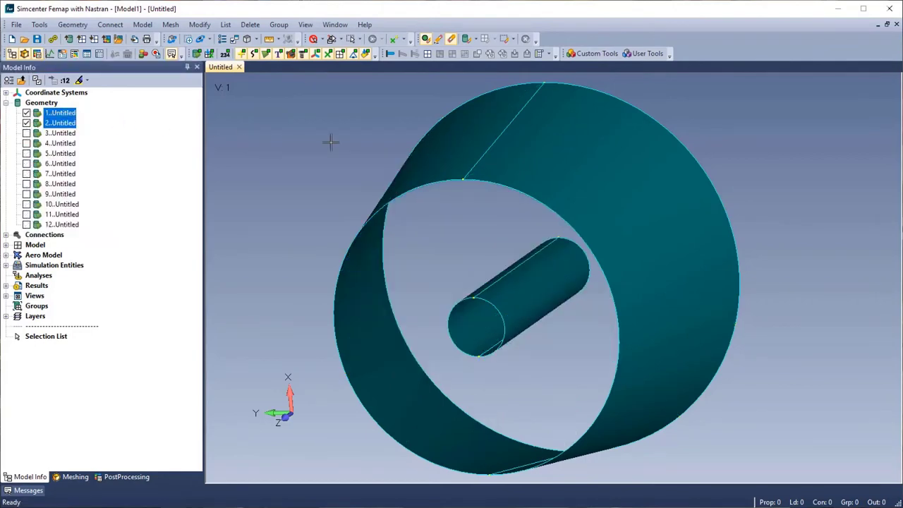
pyautogui.moveTo(591, 191)
pyautogui.mouseDown(button='middle')
pyautogui.moveTo(522, 199)
pyautogui.moveTo(671, 196)
pyautogui.moveTo(575, 209)
pyautogui.moveTo(581, 198)
pyautogui.mouseUp(button='middle')
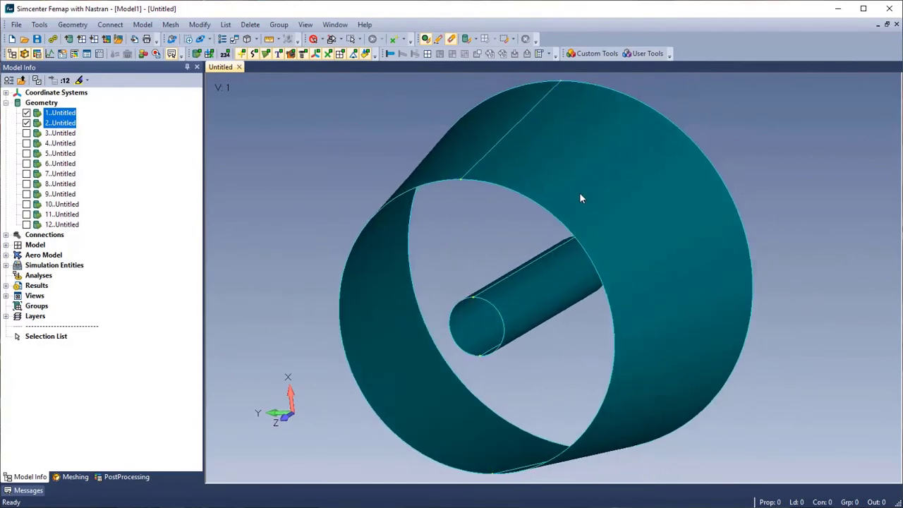
pyautogui.rightClick(26, 113)
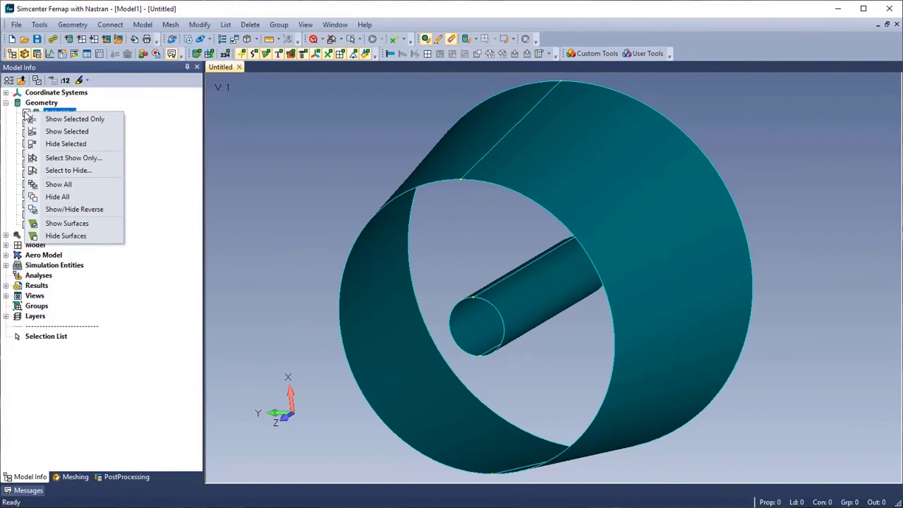
pyautogui.click(93, 184)
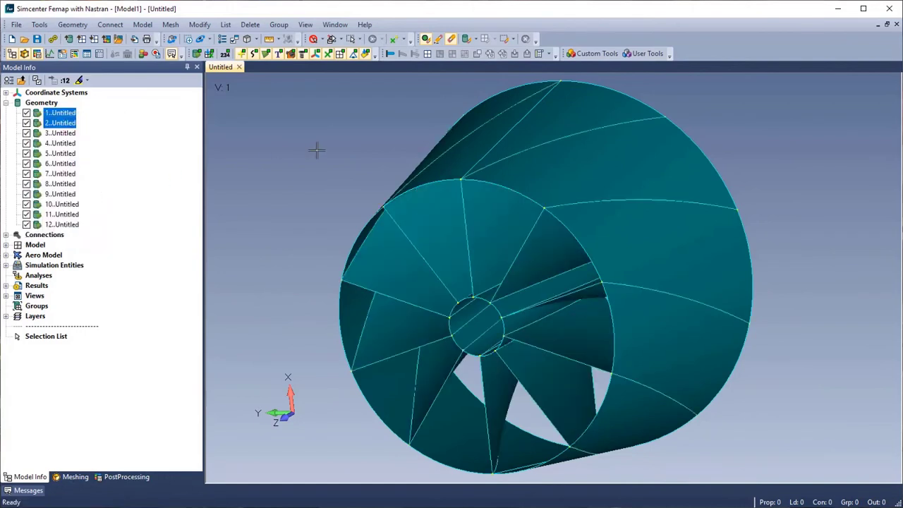
# - Intersect all shell, hub and blade surfaces automatically with Midsurface Intersect
pyautogui.click(82, 27)
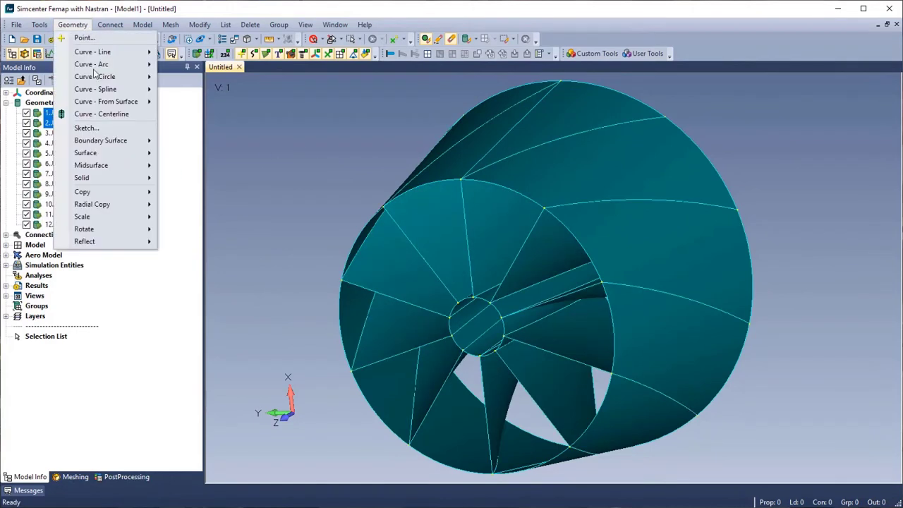
pyautogui.moveTo(151, 170)
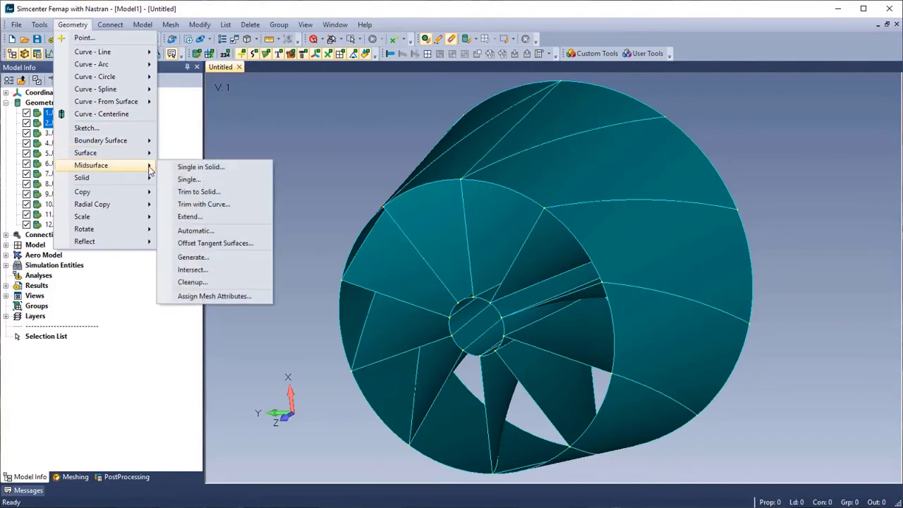
pyautogui.click(205, 270)
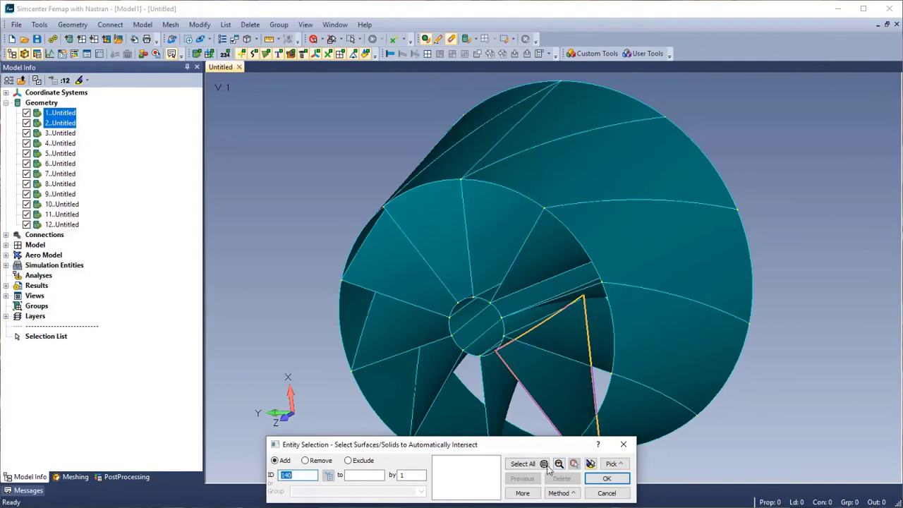
pyautogui.click(605, 492)
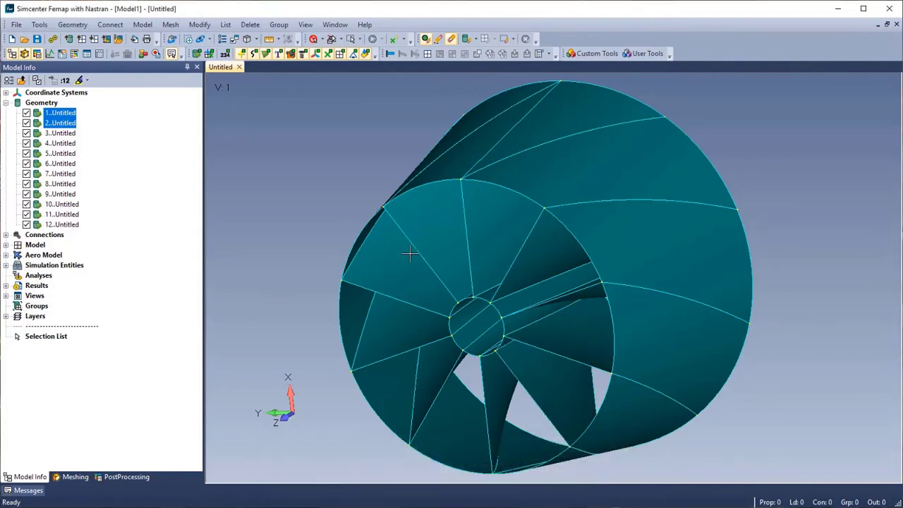
# - Show only bodies 1 and 2 to examine the curves imprinted on the shell and hub, and redisplay all bodies
pyautogui.rightClick(33, 115)
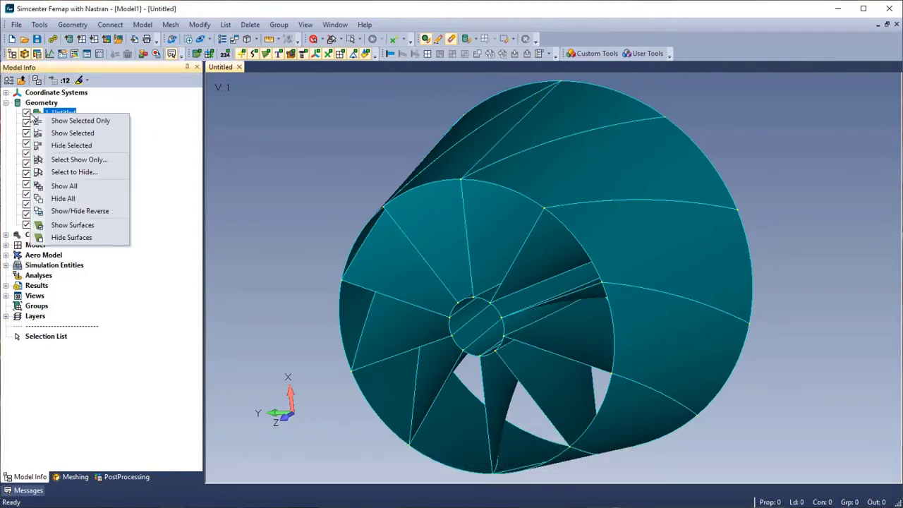
pyautogui.click(119, 123)
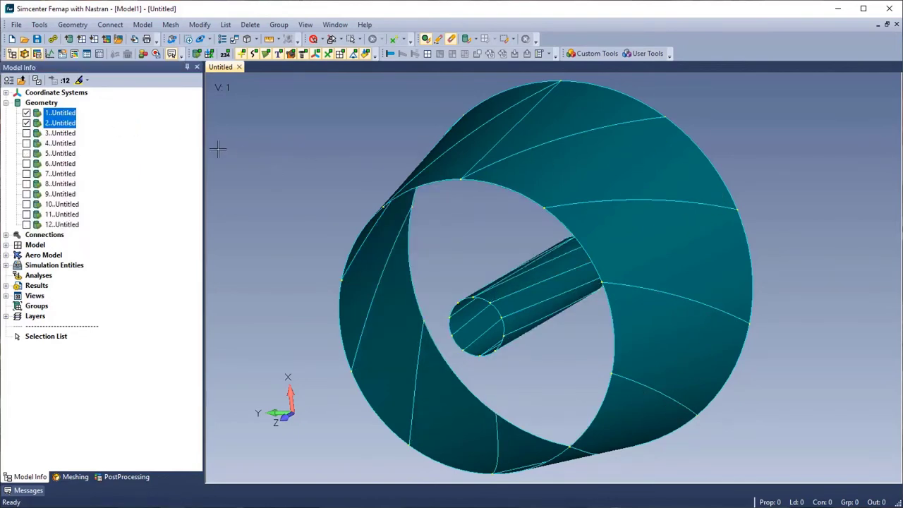
pyautogui.rightClick(29, 114)
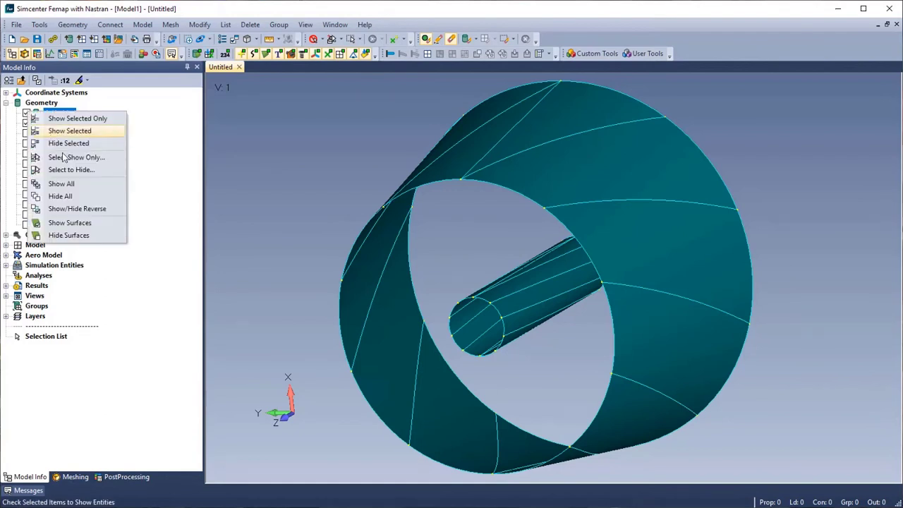
pyautogui.click(64, 182)
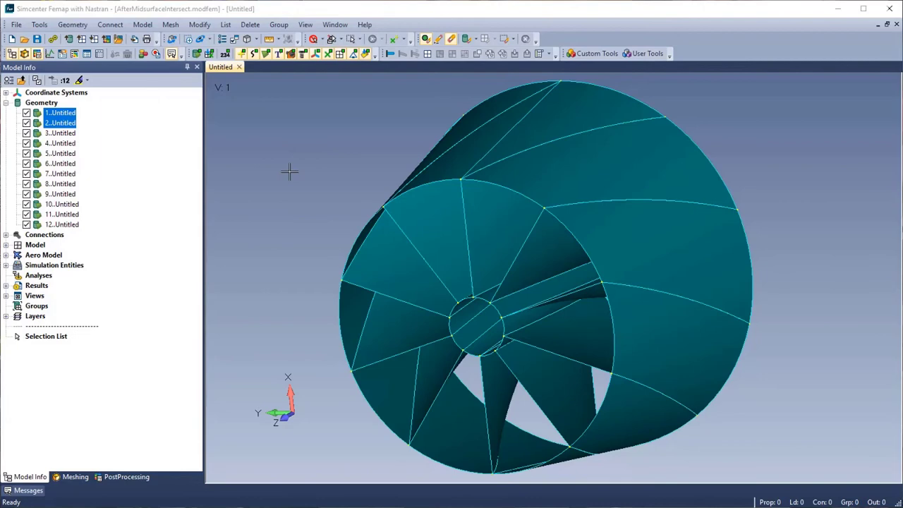
# - Automatically detect glued connections between all 12 bodies, enabling Edge - Edge with Elements output and Check for Connections to Internal Edges
pyautogui.click(110, 25)
pyautogui.click(131, 38)
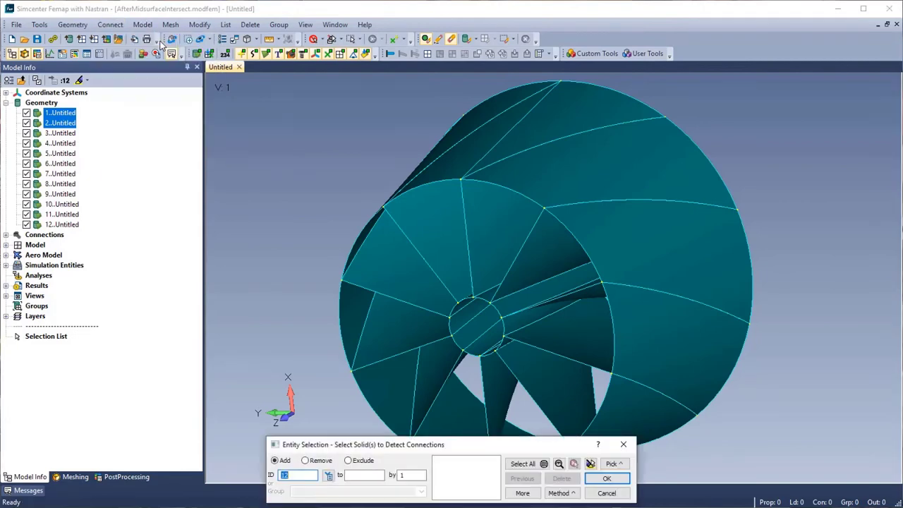
pyautogui.click(526, 463)
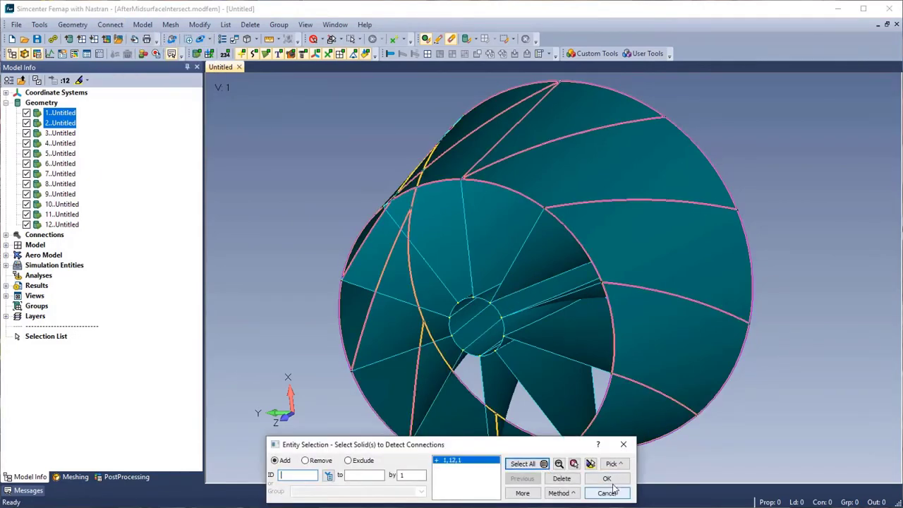
pyautogui.click(606, 479)
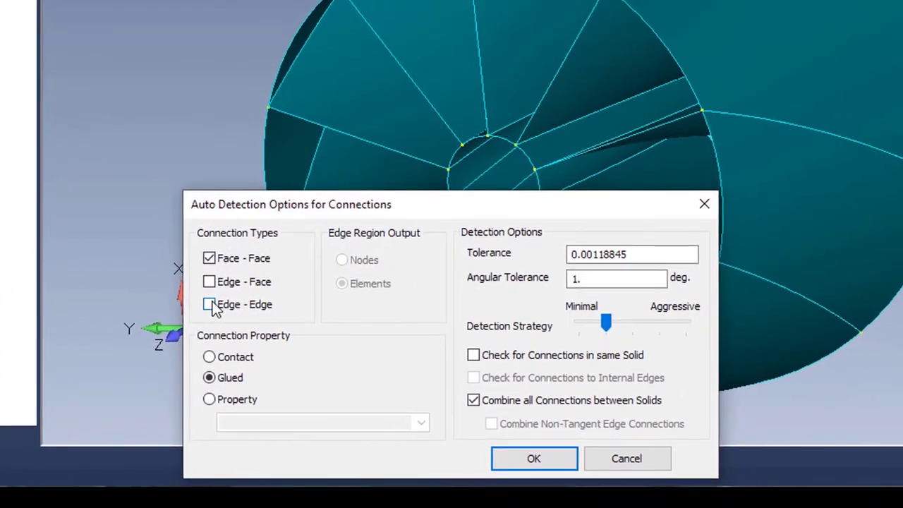
pyautogui.click(210, 305)
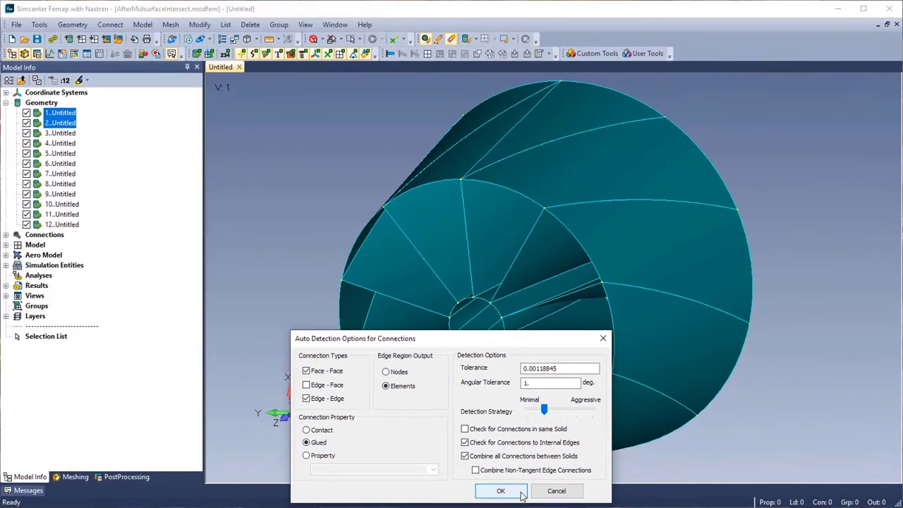
pyautogui.click(534, 458)
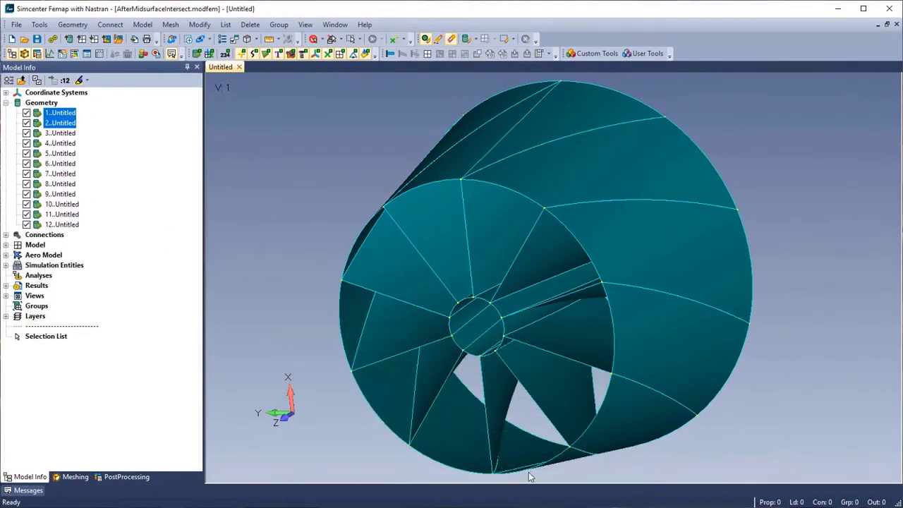
pyautogui.click(607, 478)
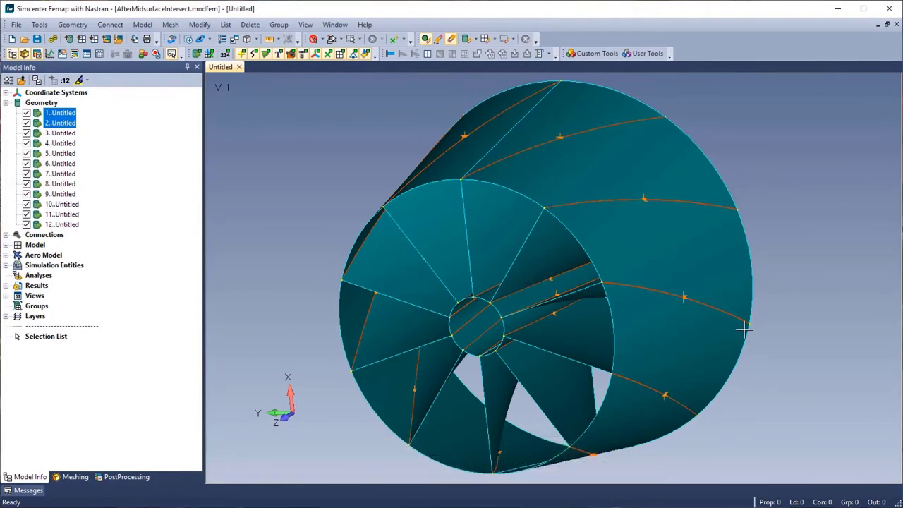
# - Expand the connection regions in the model tree and highlight regions 1 through 6 one after another to examine their curves
pyautogui.click(6, 235)
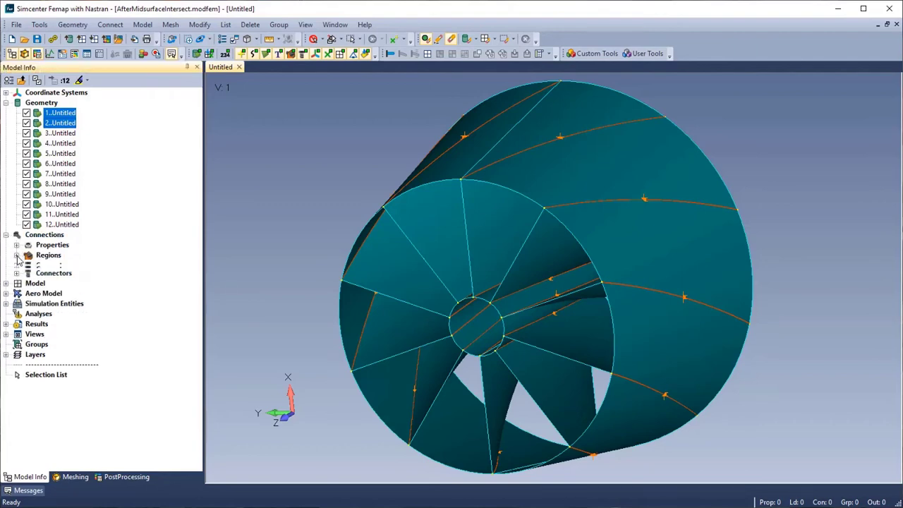
pyautogui.click(17, 255)
pyautogui.click(71, 103)
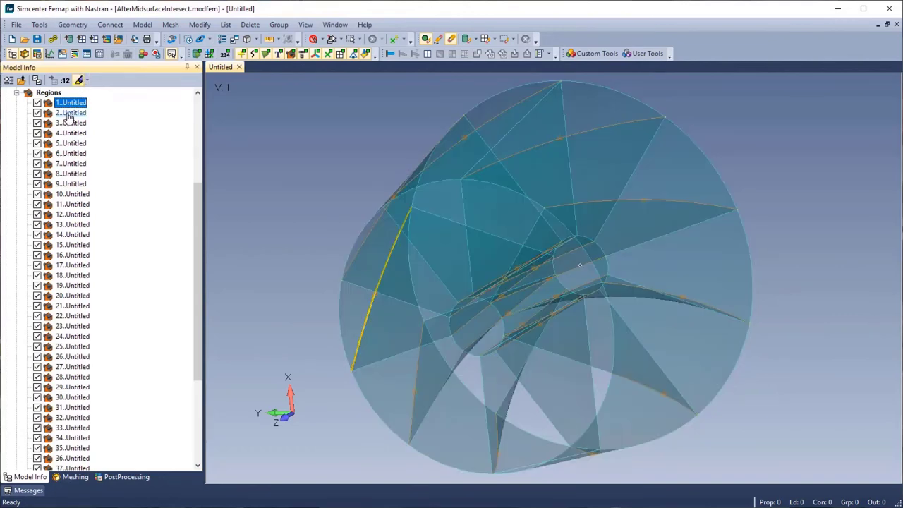
pyautogui.click(70, 113)
pyautogui.click(71, 123)
pyautogui.click(71, 133)
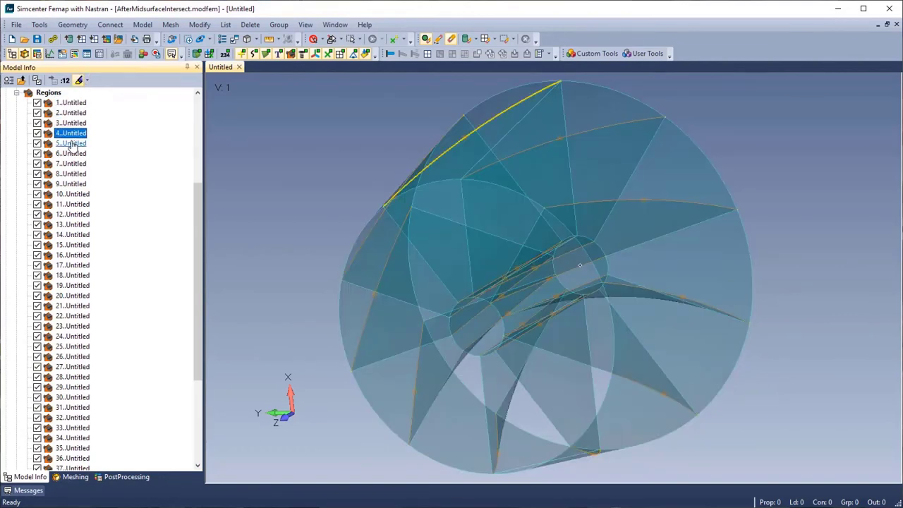
pyautogui.click(73, 143)
pyautogui.click(72, 153)
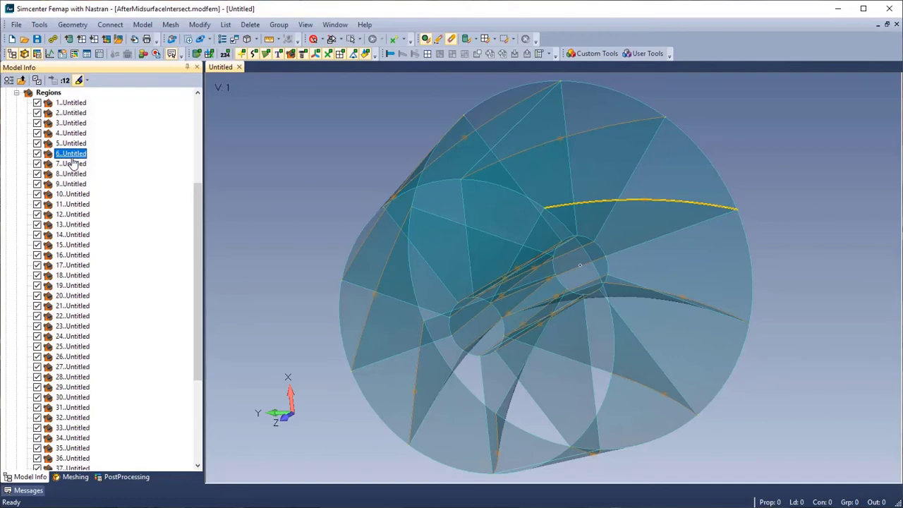
# - Open connection region 6 for editing to inspect its curve definition, and close it without changes
pyautogui.rightClick(73, 155)
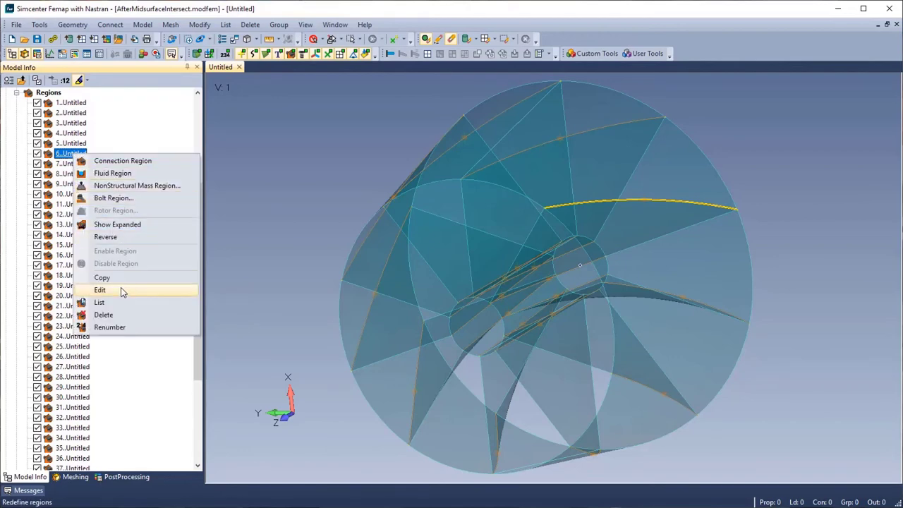
pyautogui.click(100, 290)
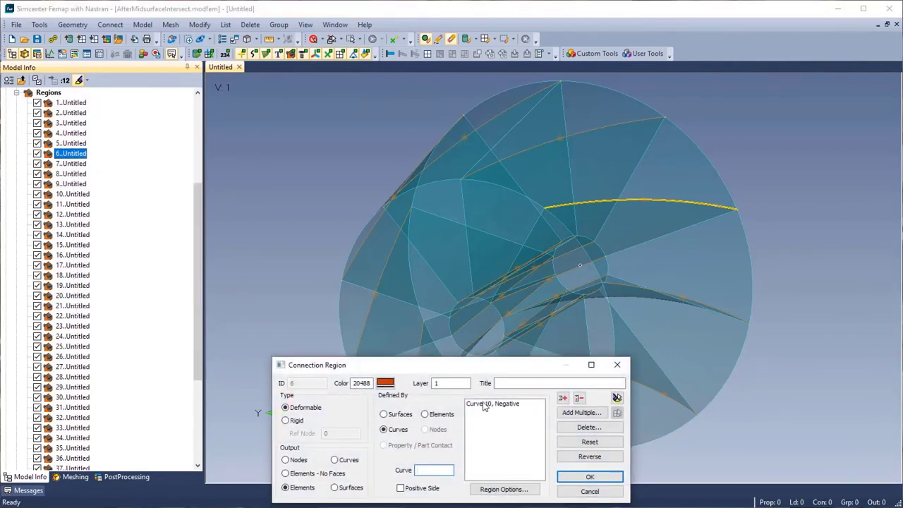
pyautogui.click(617, 365)
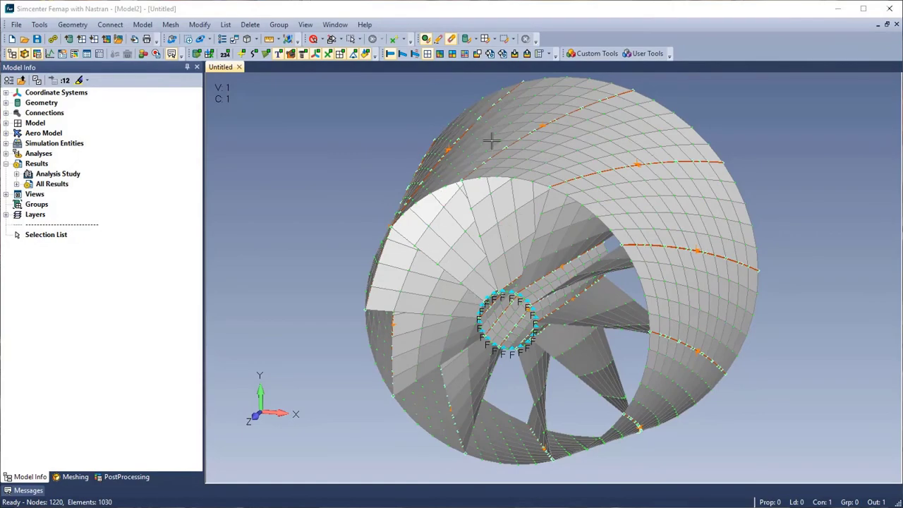
# - Examine the mesh along the glued edges where the blades meet the hub and outer shell from several angles
pyautogui.scroll(10, 397, 399)
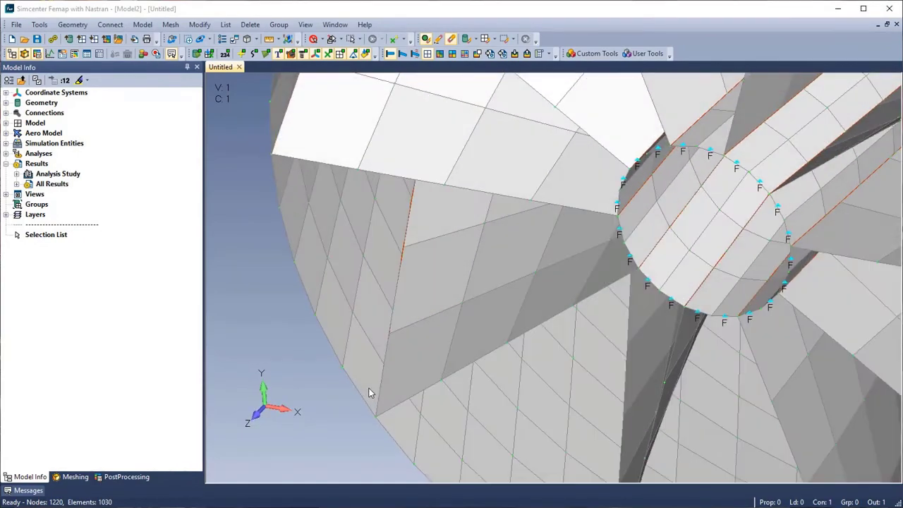
pyautogui.moveTo(371, 393); pyautogui.dragTo(382, 343, button='middle')
pyautogui.scroll(-6, 331, 282)
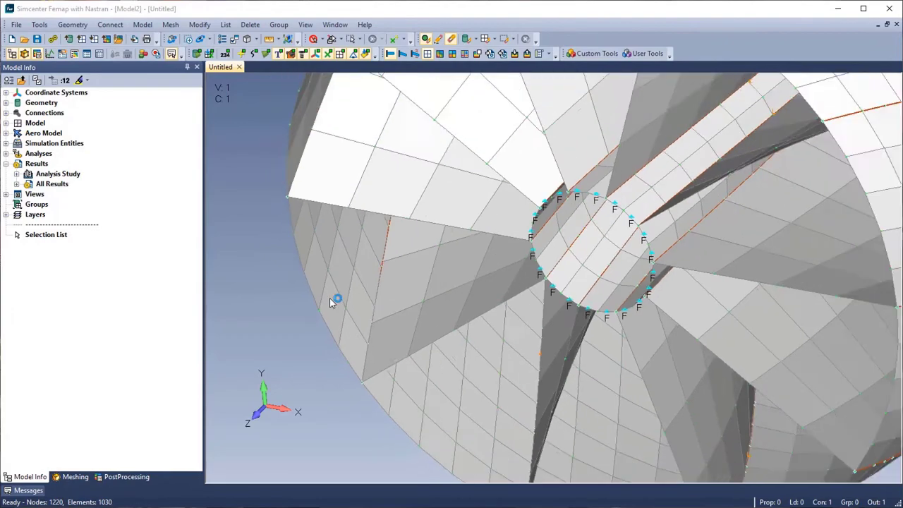
pyautogui.scroll(5, 621, 204)
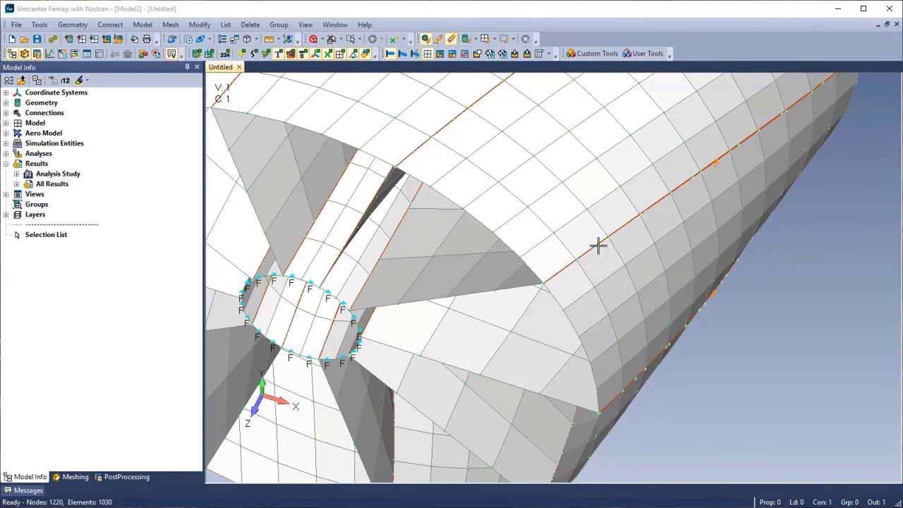
pyautogui.scroll(-5, 597, 245)
pyautogui.moveTo(778, 379); pyautogui.dragTo(594, 282, button='middle')
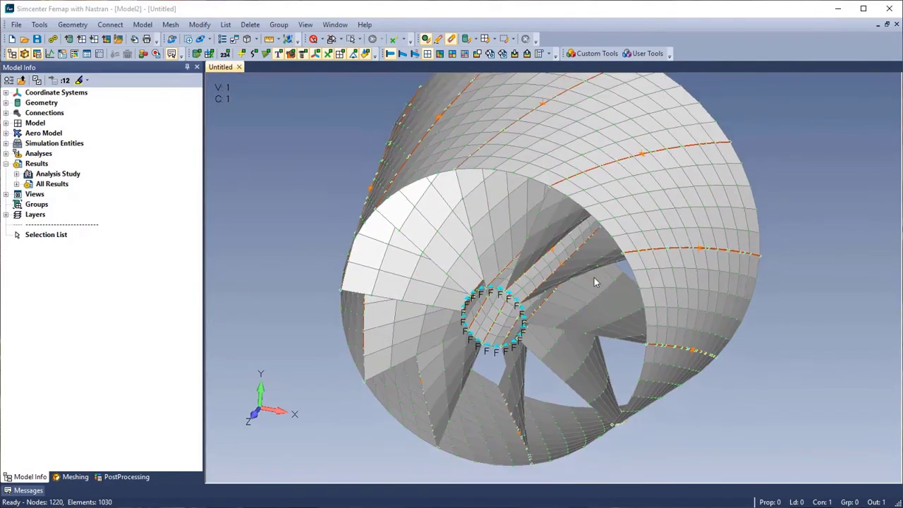
# - Turn off the display of connection regions and connectors on the meshed fan
pyautogui.scroll(-2, 594, 282)
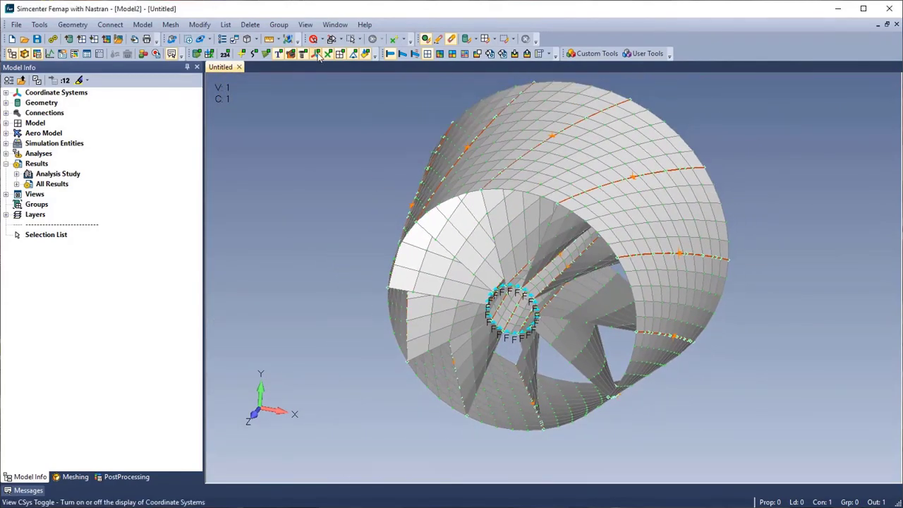
pyautogui.click(292, 56)
pyautogui.click(302, 56)
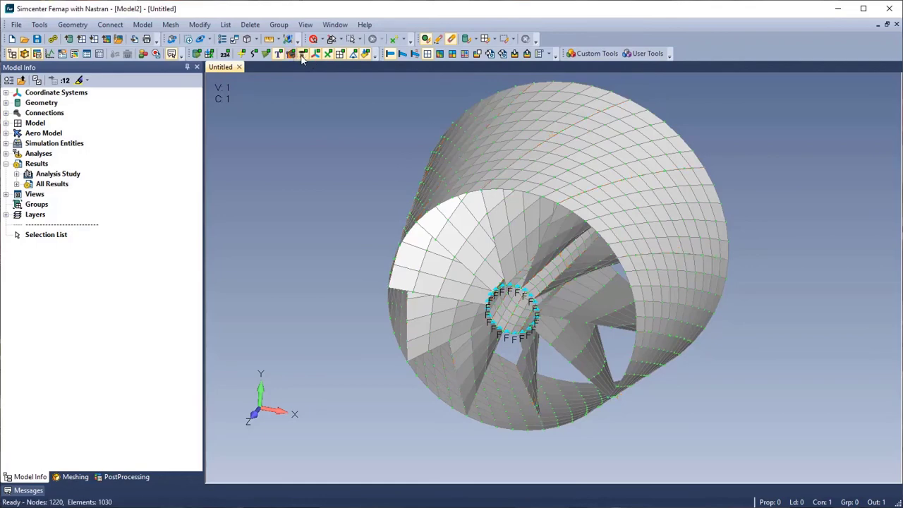
# - Expand the MSC Nastran Modes Analysis Set in the results and animate the fan's Mode 1 deformation
pyautogui.click(15, 174)
pyautogui.click(27, 183)
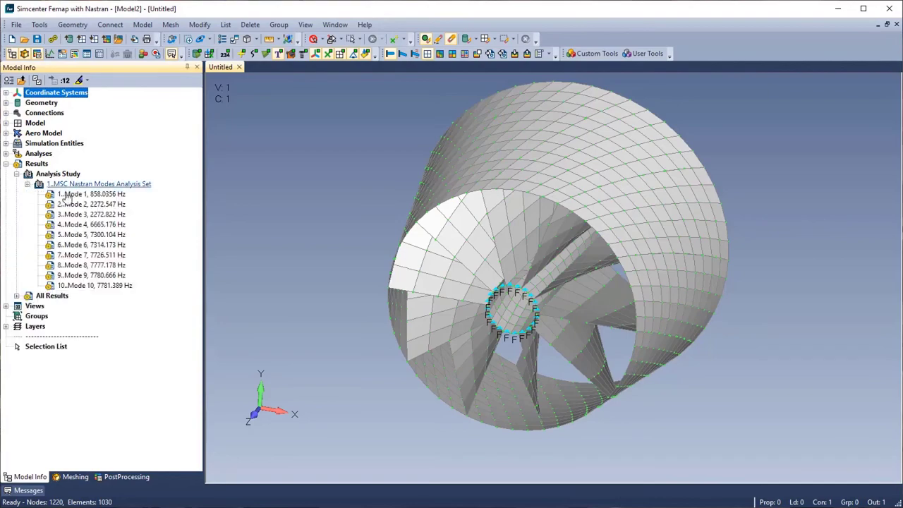
pyautogui.click(90, 194)
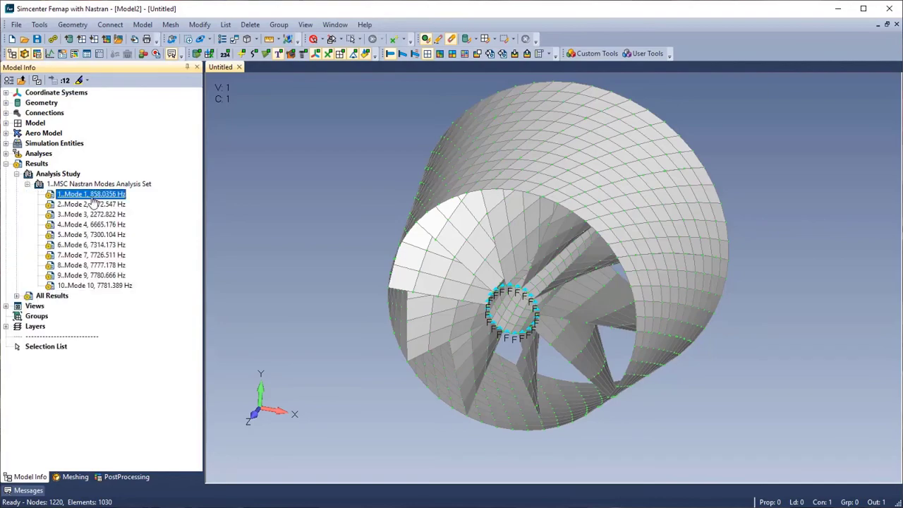
pyautogui.click(416, 55)
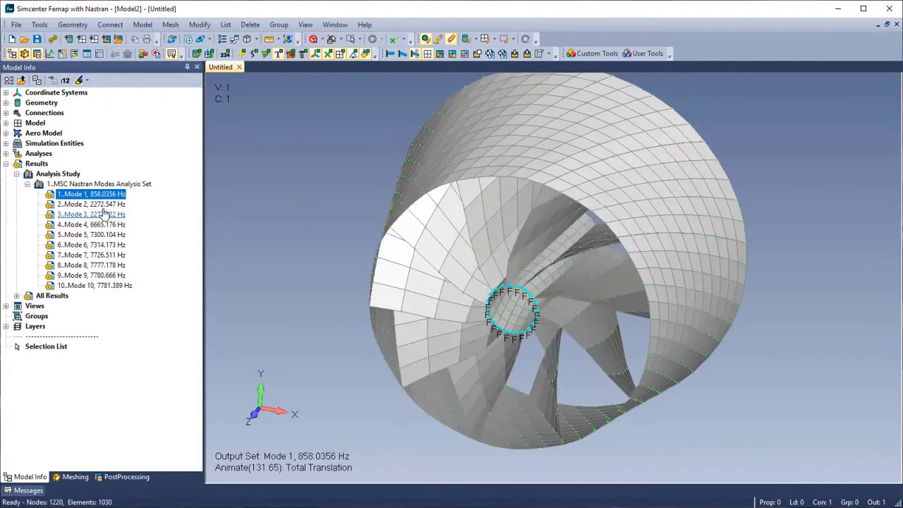
# - Animate the fan's deformation for Modes 2 through 5 one after another
pyautogui.click(96, 204)
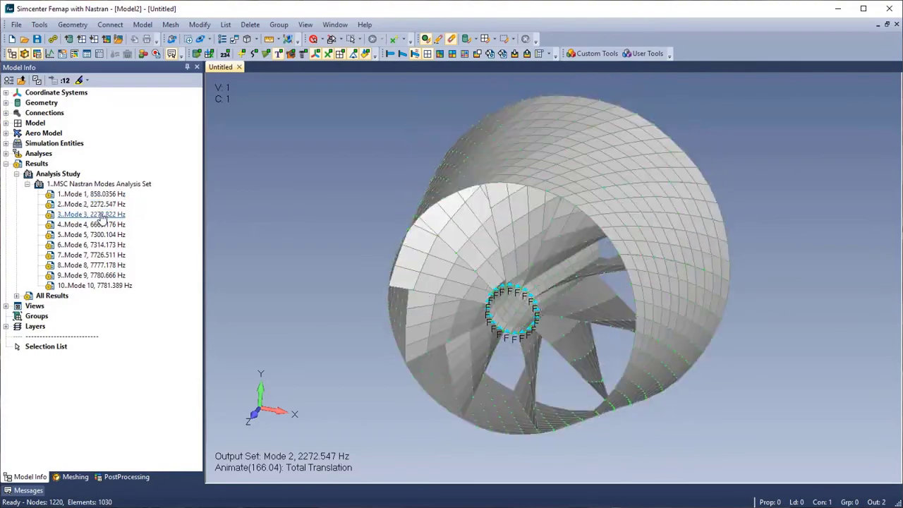
pyautogui.click(99, 214)
pyautogui.click(99, 225)
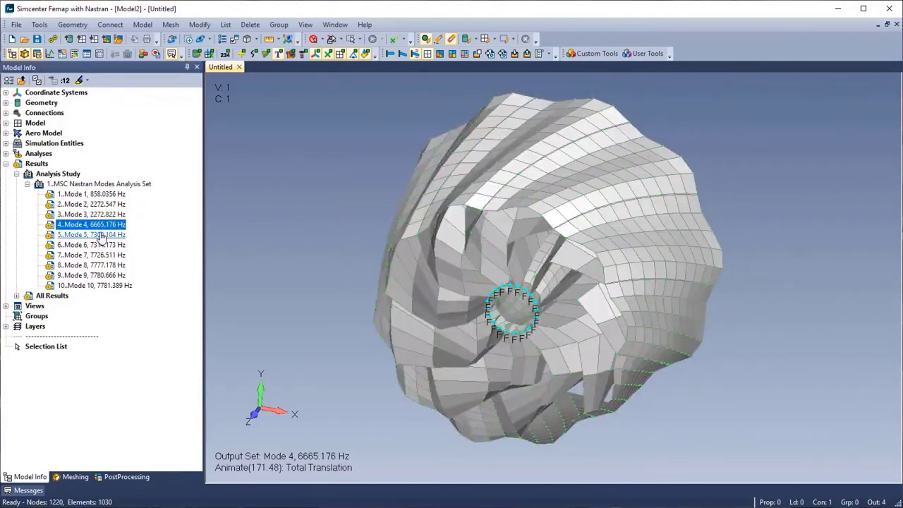
pyautogui.click(101, 236)
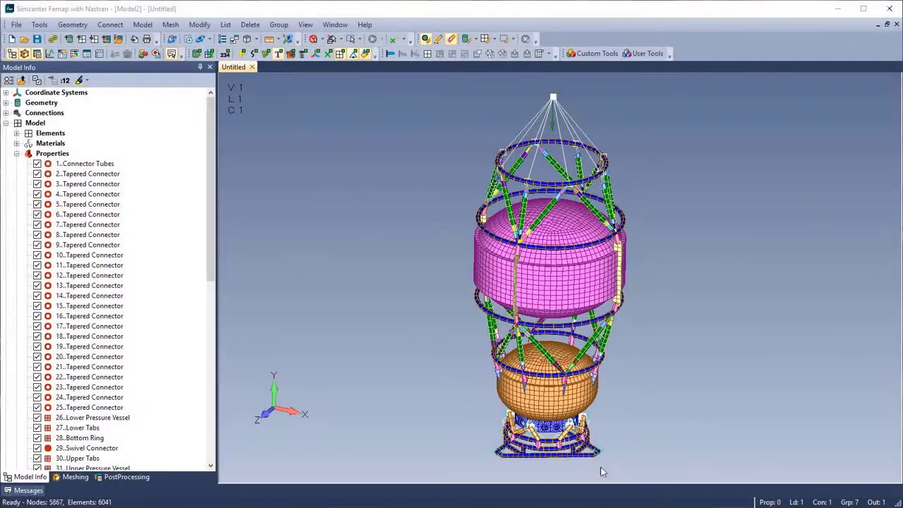
# - Recolor the property of the tan diagonal struts below the lower pressure vessel by matching it to the 32..Circular Tubes property
pyautogui.scroll(2, 591, 471)
pyautogui.scroll(5, 592, 471)
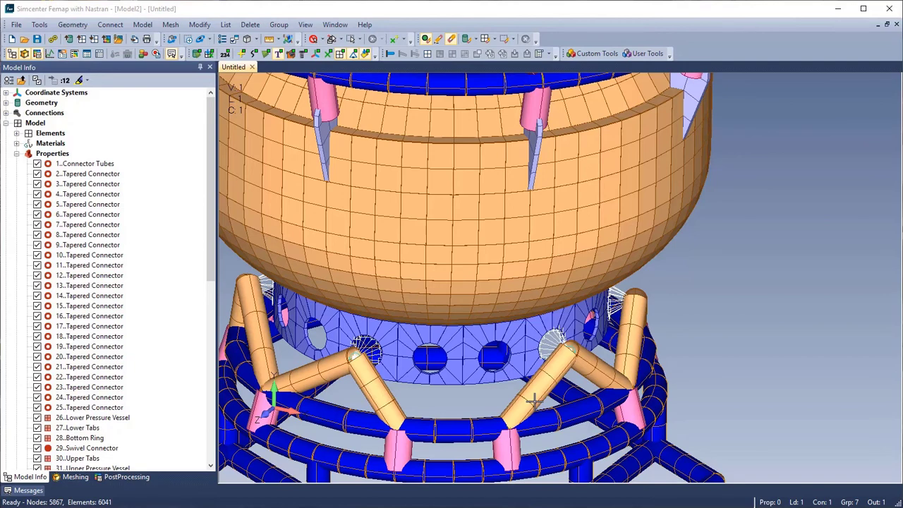
pyautogui.click(199, 24)
pyautogui.moveTo(264, 237)
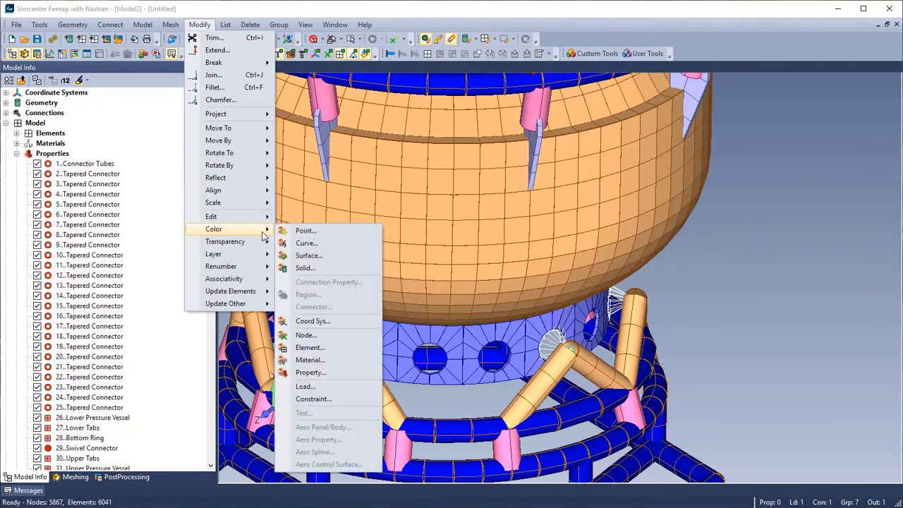
pyautogui.click(350, 373)
pyautogui.doubleClick(542, 392)
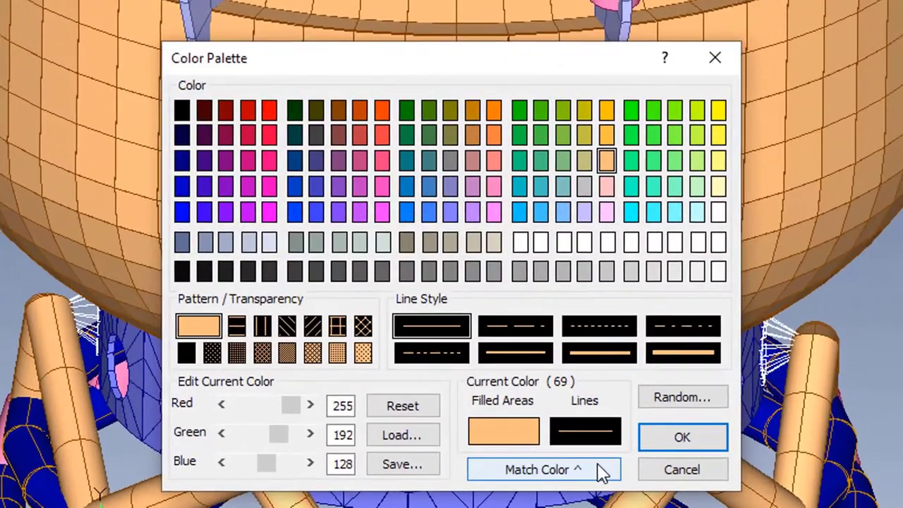
pyautogui.click(522, 362)
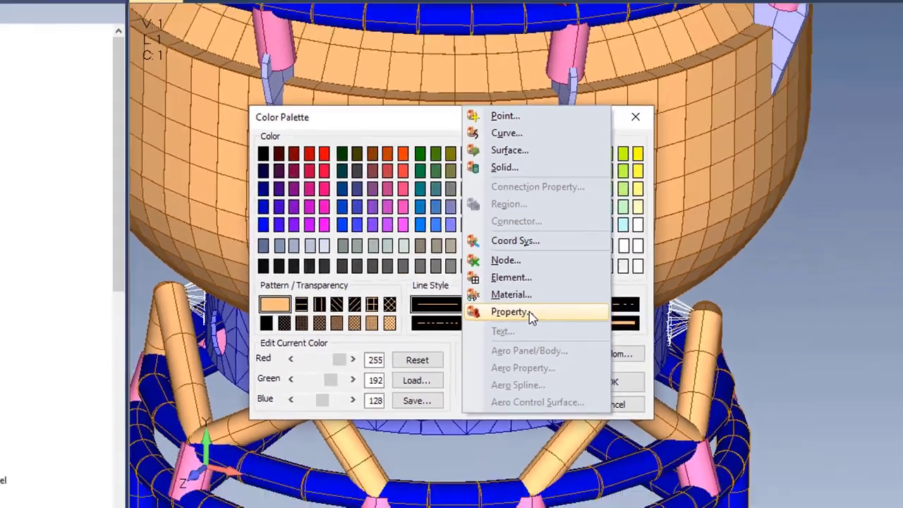
pyautogui.click(564, 337)
pyautogui.click(574, 412)
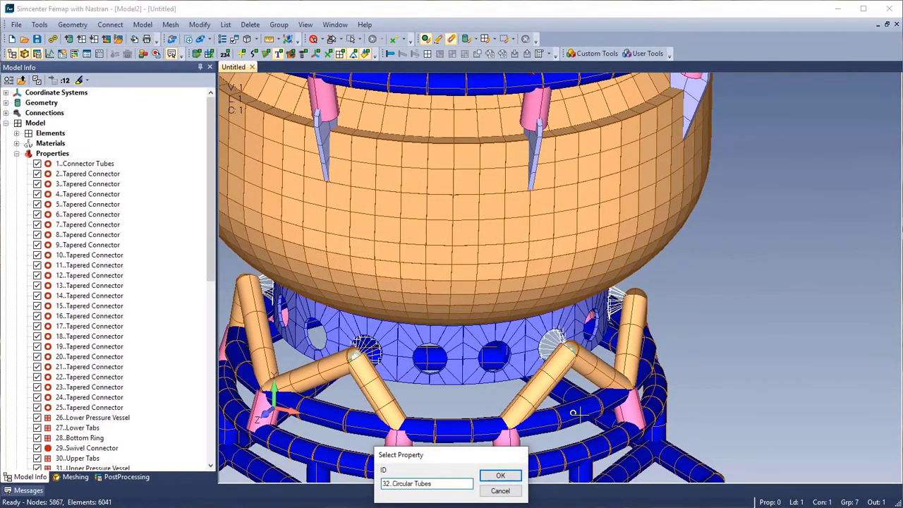
pyautogui.press('Return')
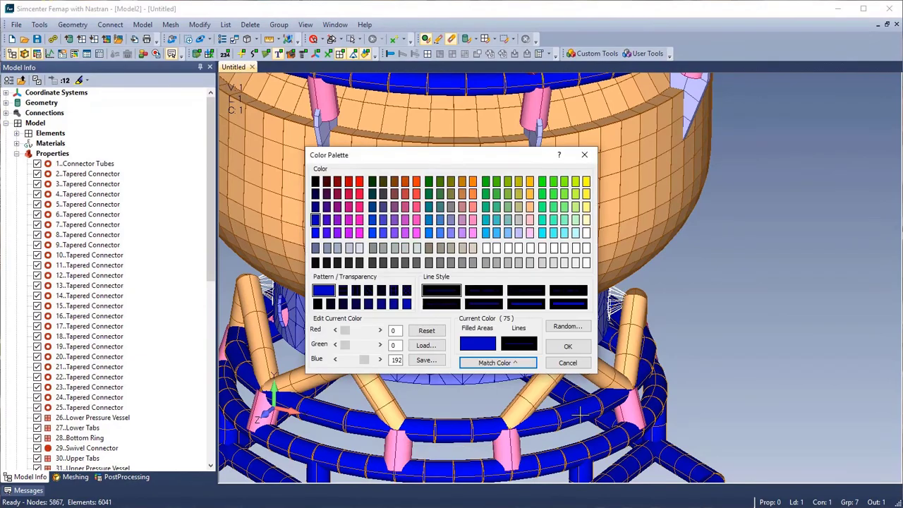
pyautogui.click(569, 350)
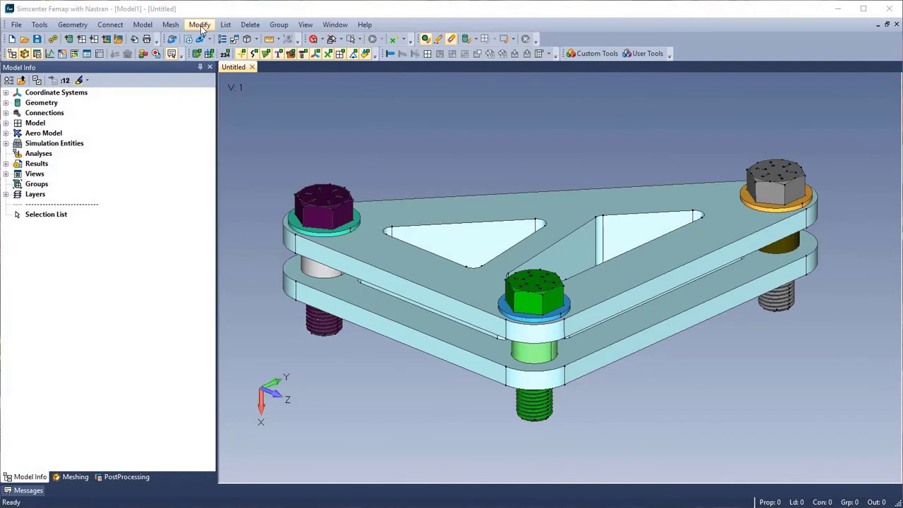
# - Recolor the light green and olive spacer solids between the plates by matching them to the light gray spacer
pyautogui.click(200, 24)
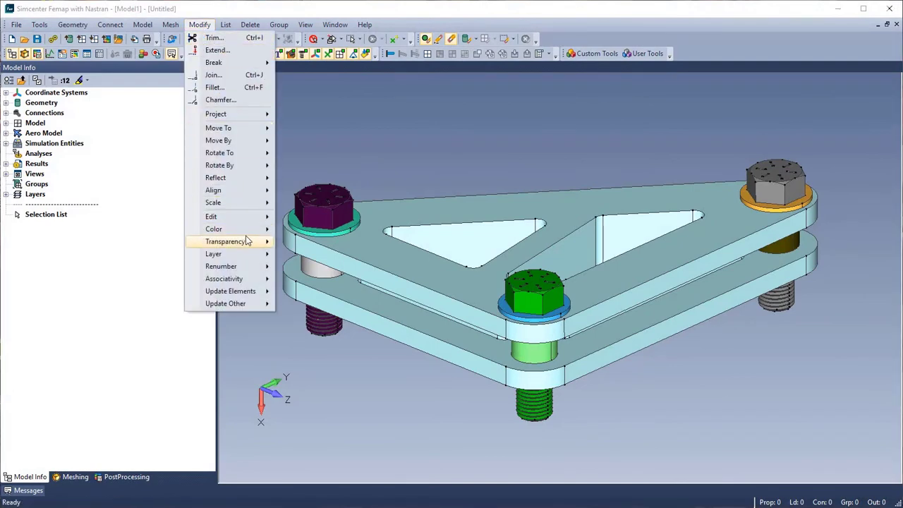
pyautogui.moveTo(247, 231)
pyautogui.click(306, 268)
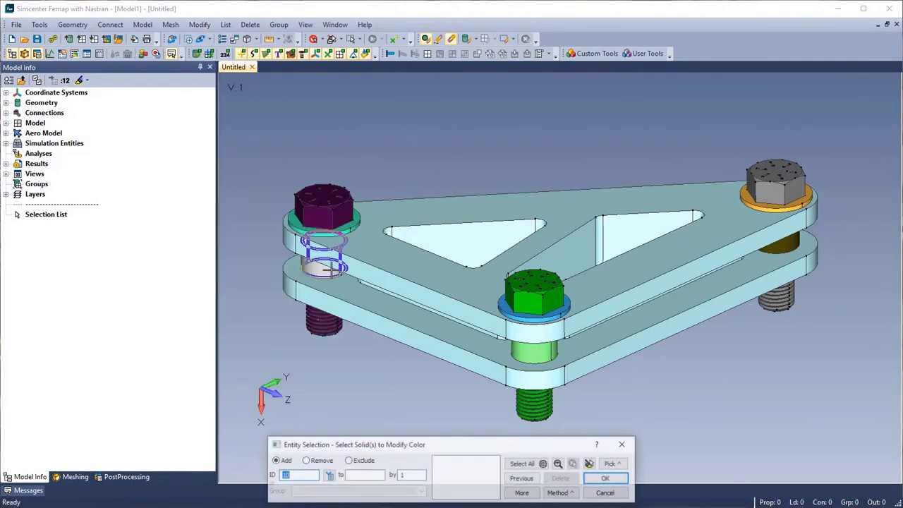
pyautogui.click(548, 353)
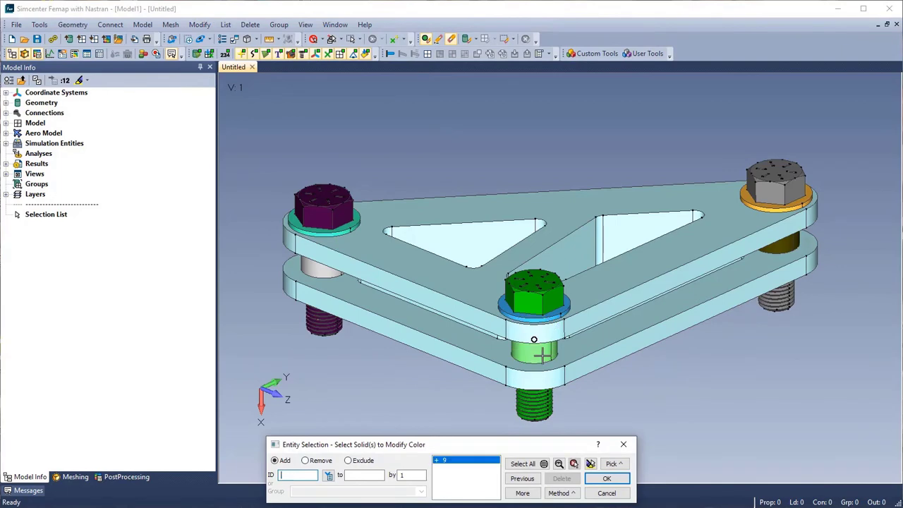
pyautogui.click(785, 249)
pyautogui.click(607, 479)
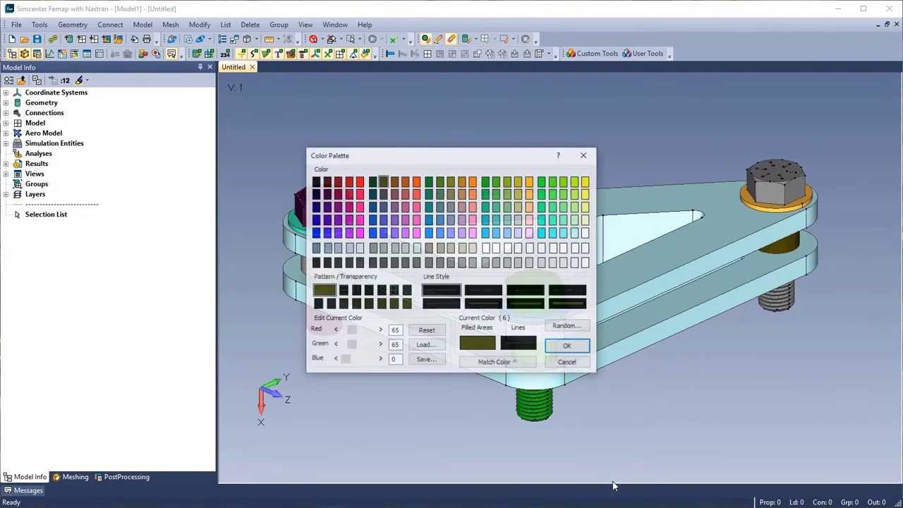
pyautogui.click(494, 363)
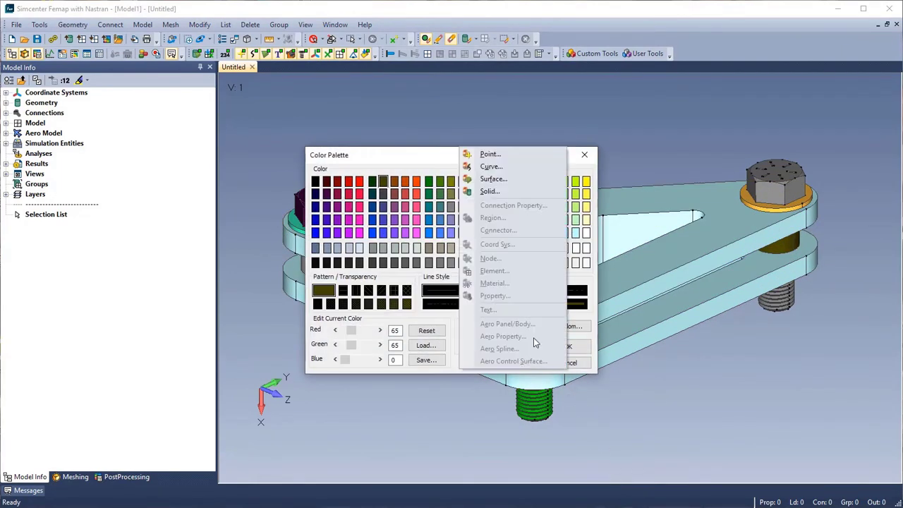
pyautogui.click(514, 193)
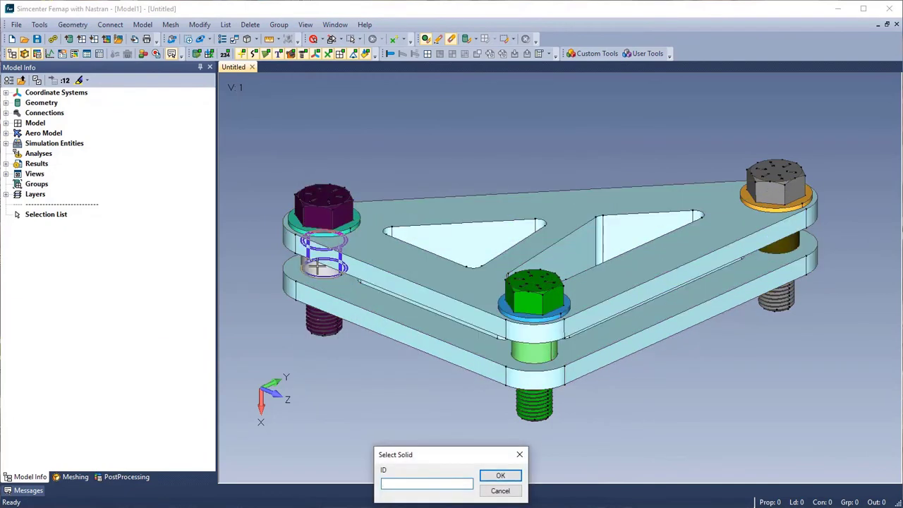
pyautogui.click(403, 334)
pyautogui.click(500, 476)
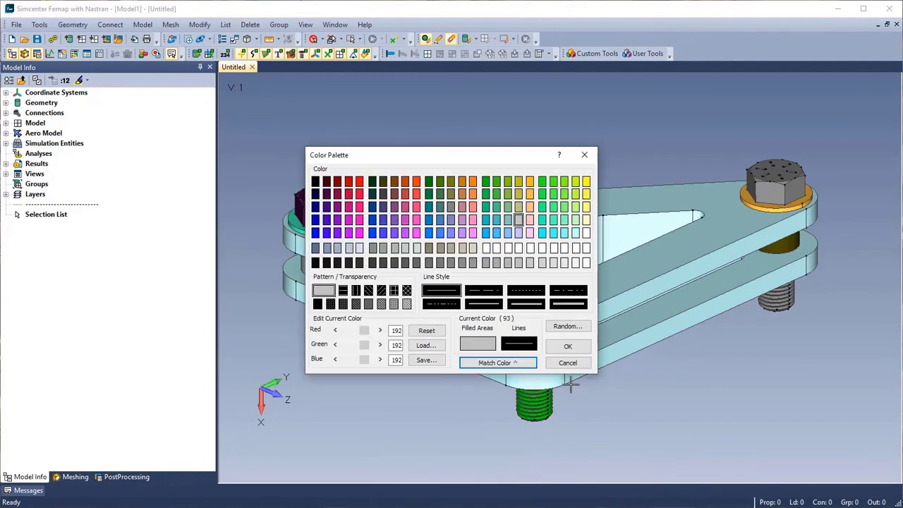
pyautogui.click(568, 347)
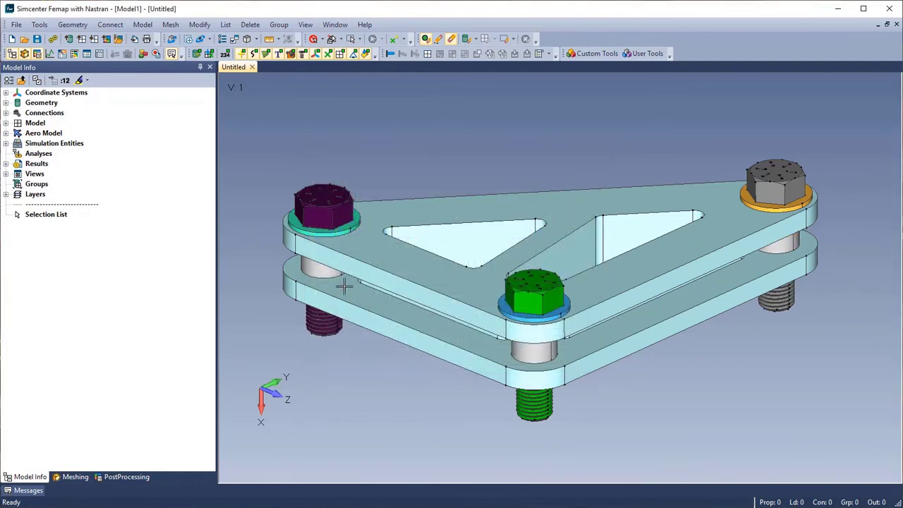
# - Repeat the solid color command on the teal and blue washers, matching their color to the orange washer
pyautogui.rightClick(406, 186)
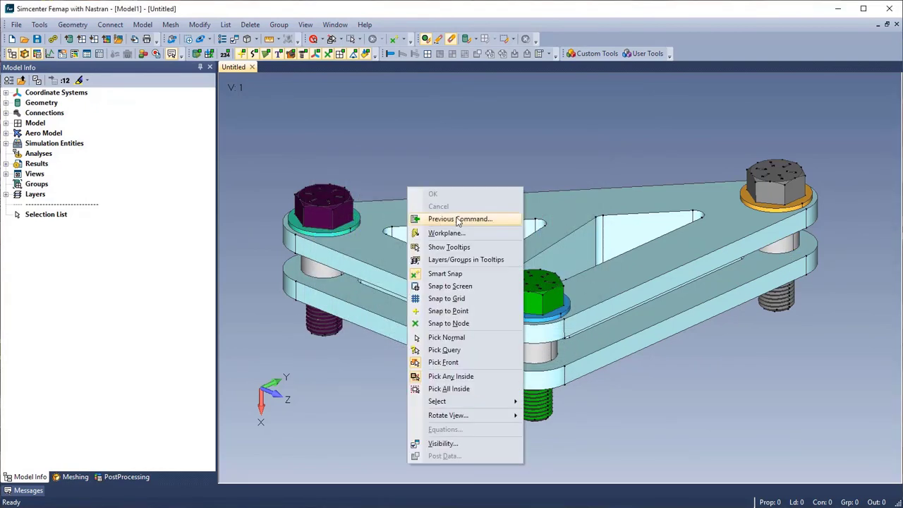
pyautogui.click(455, 219)
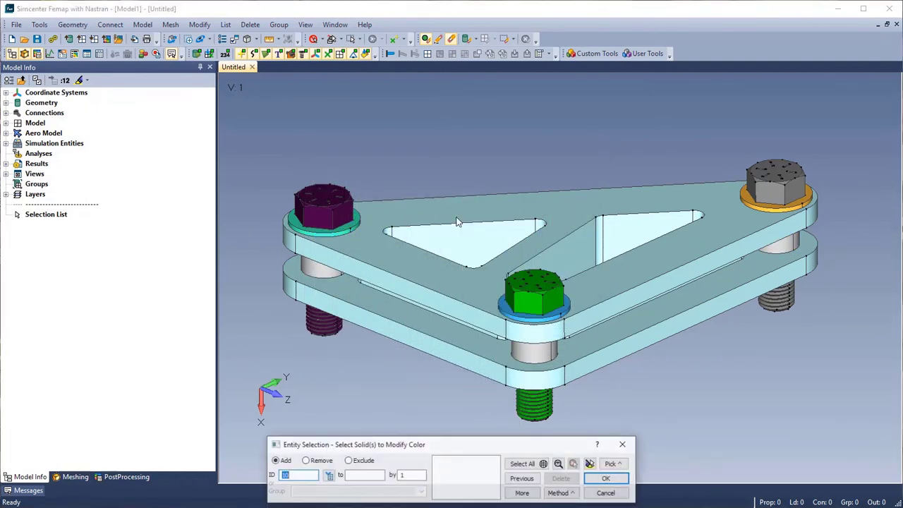
pyautogui.click(352, 225)
pyautogui.click(505, 305)
pyautogui.press('Return')
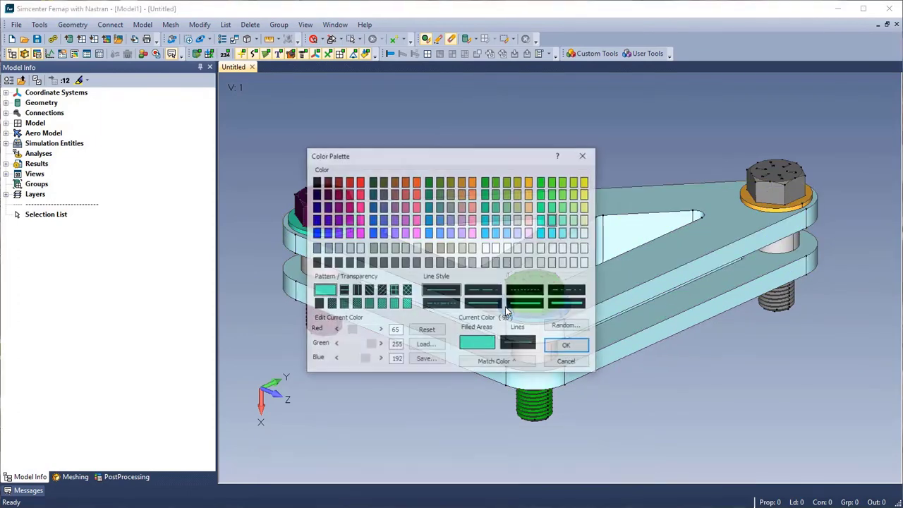
pyautogui.click(518, 366)
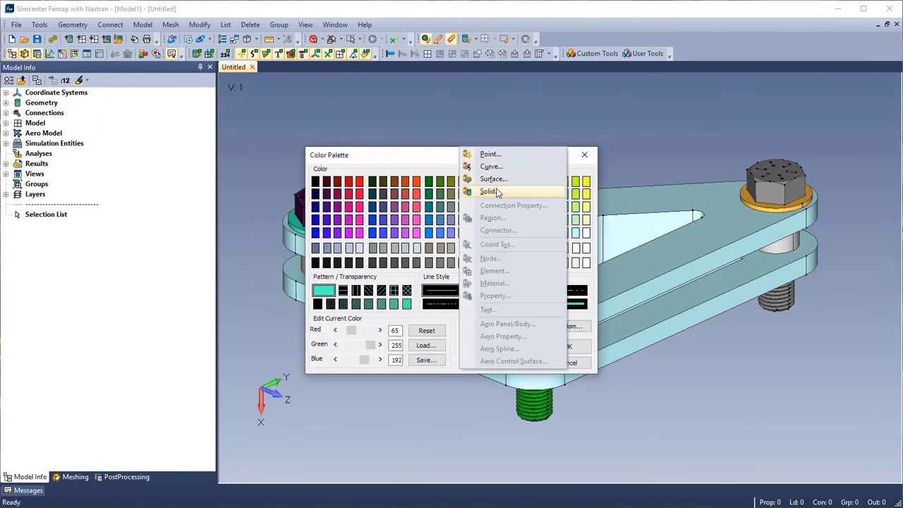
pyautogui.click(498, 191)
pyautogui.click(776, 194)
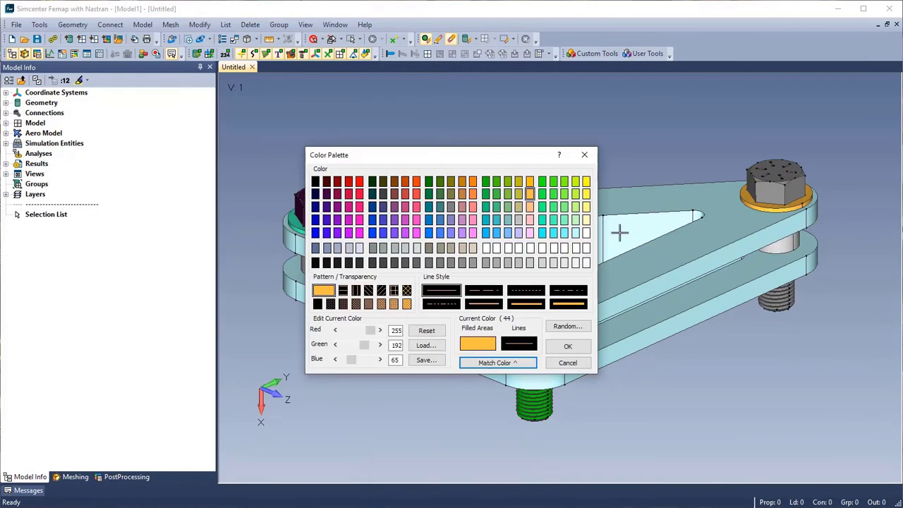
pyautogui.click(568, 348)
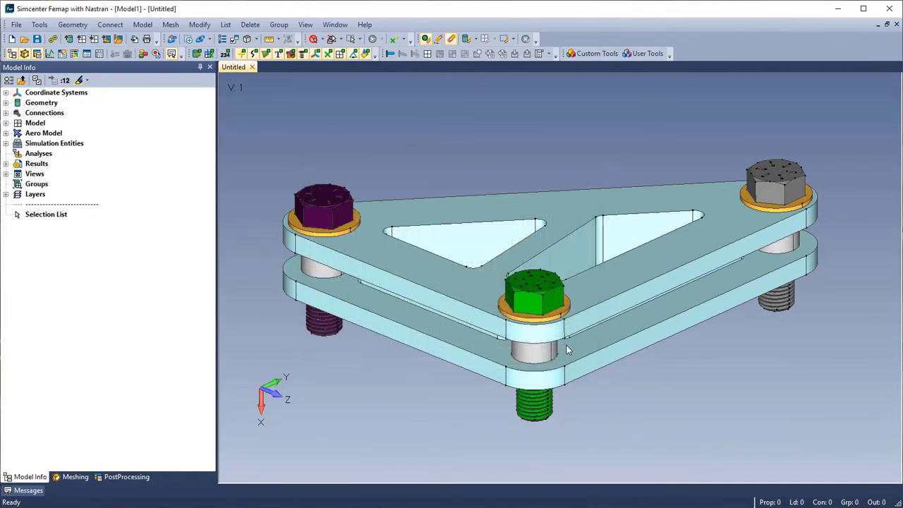
# - Repeat the solid color command on the purple and green bolts, matching their color to the gray bolt
pyautogui.rightClick(603, 167)
pyautogui.click(648, 198)
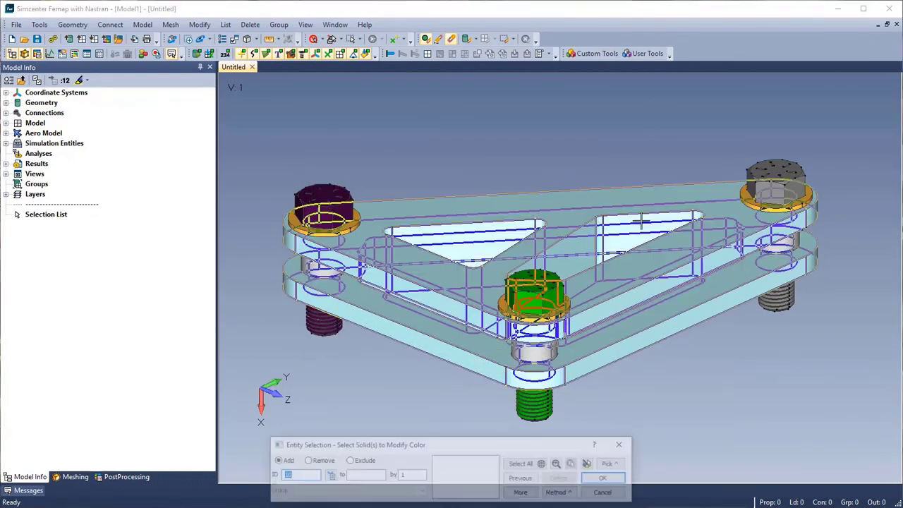
pyautogui.click(563, 413)
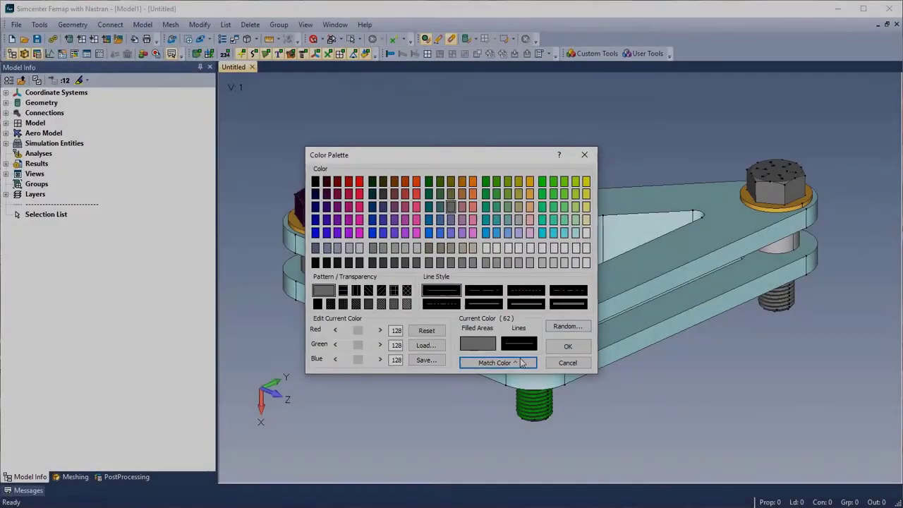
pyautogui.click(568, 346)
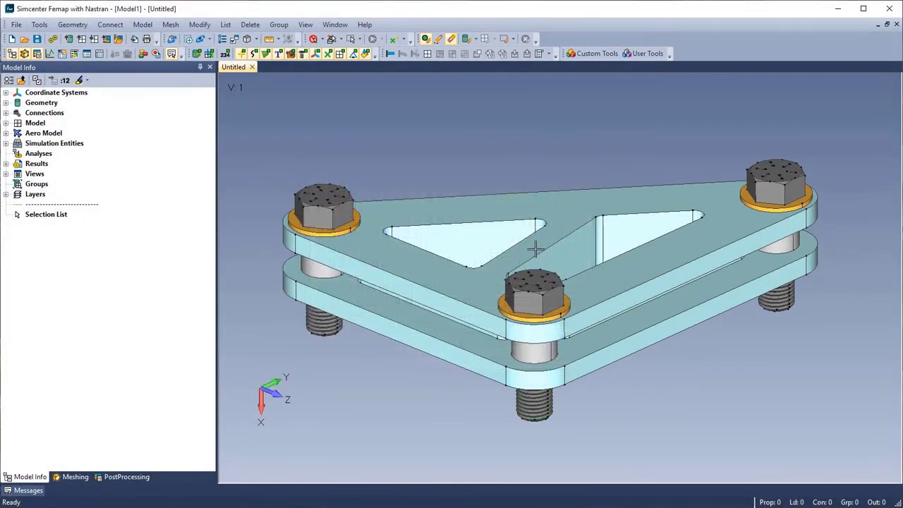